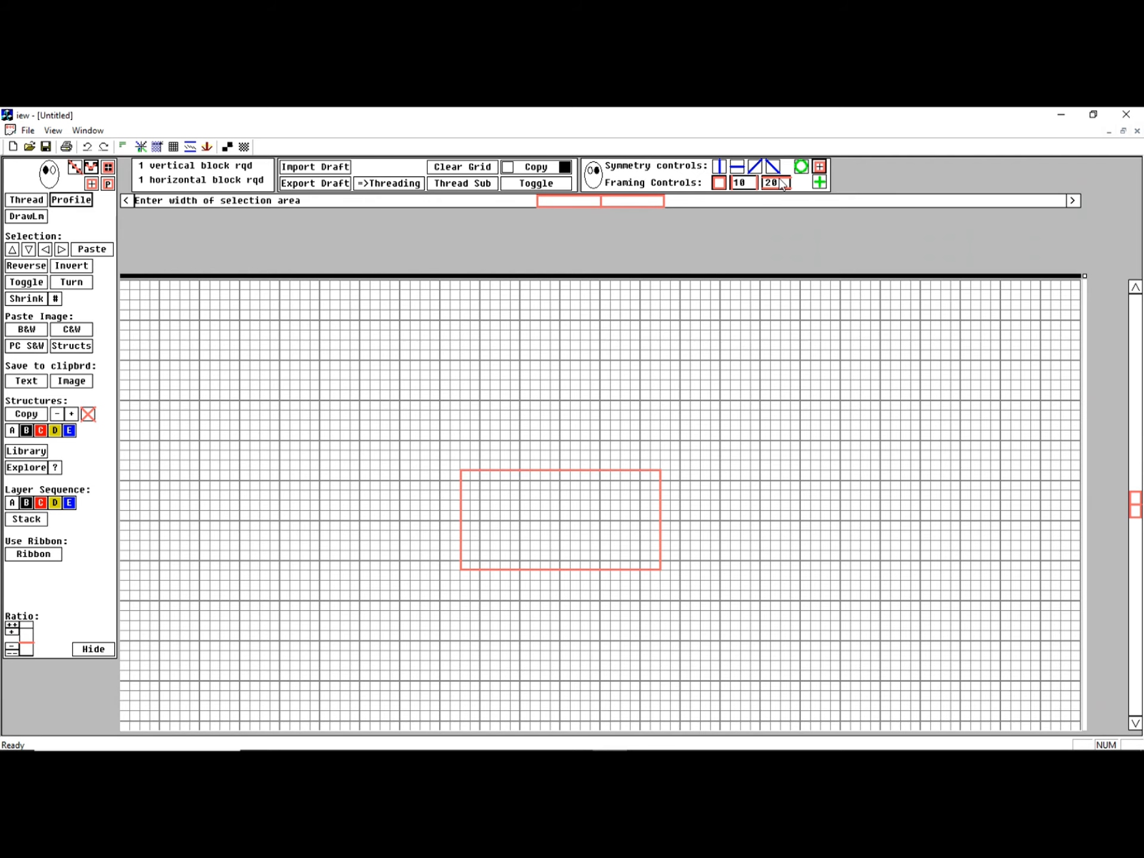
Set the selection frame's width to 30 and remove the frame from the grid
click(783, 184)
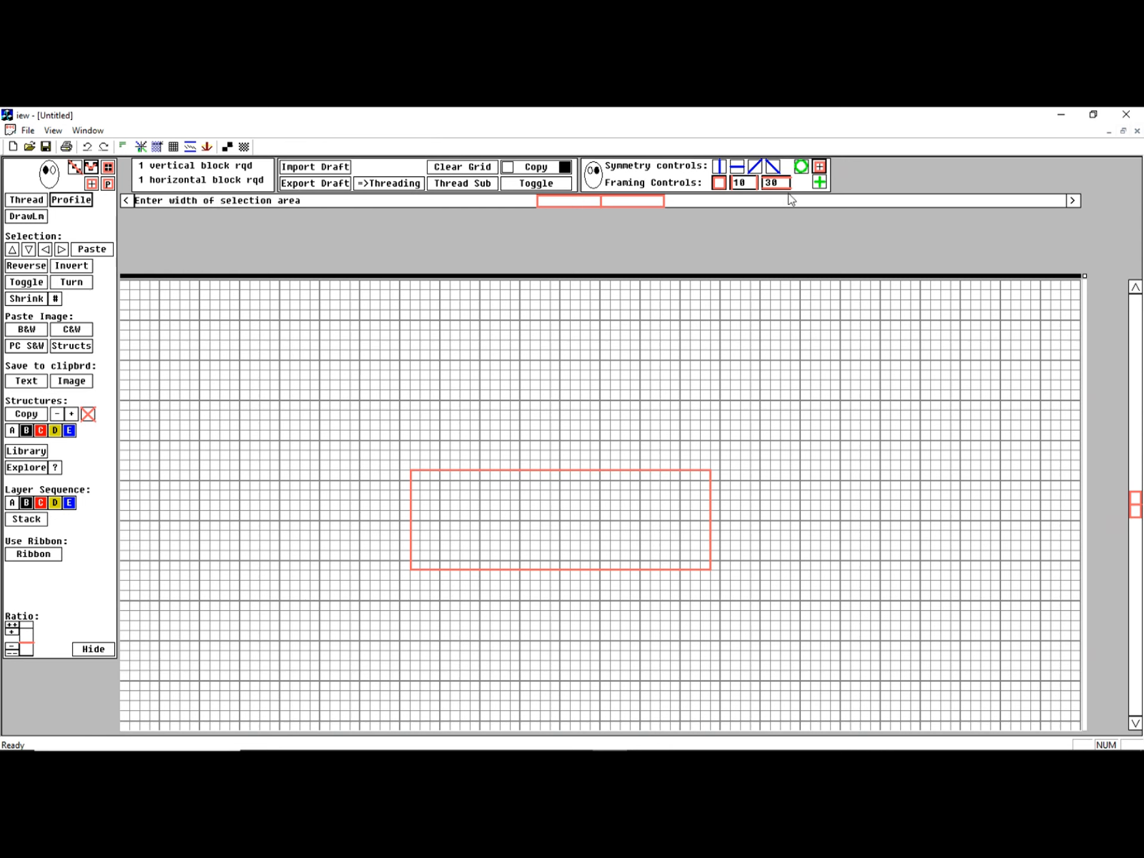
click(719, 183)
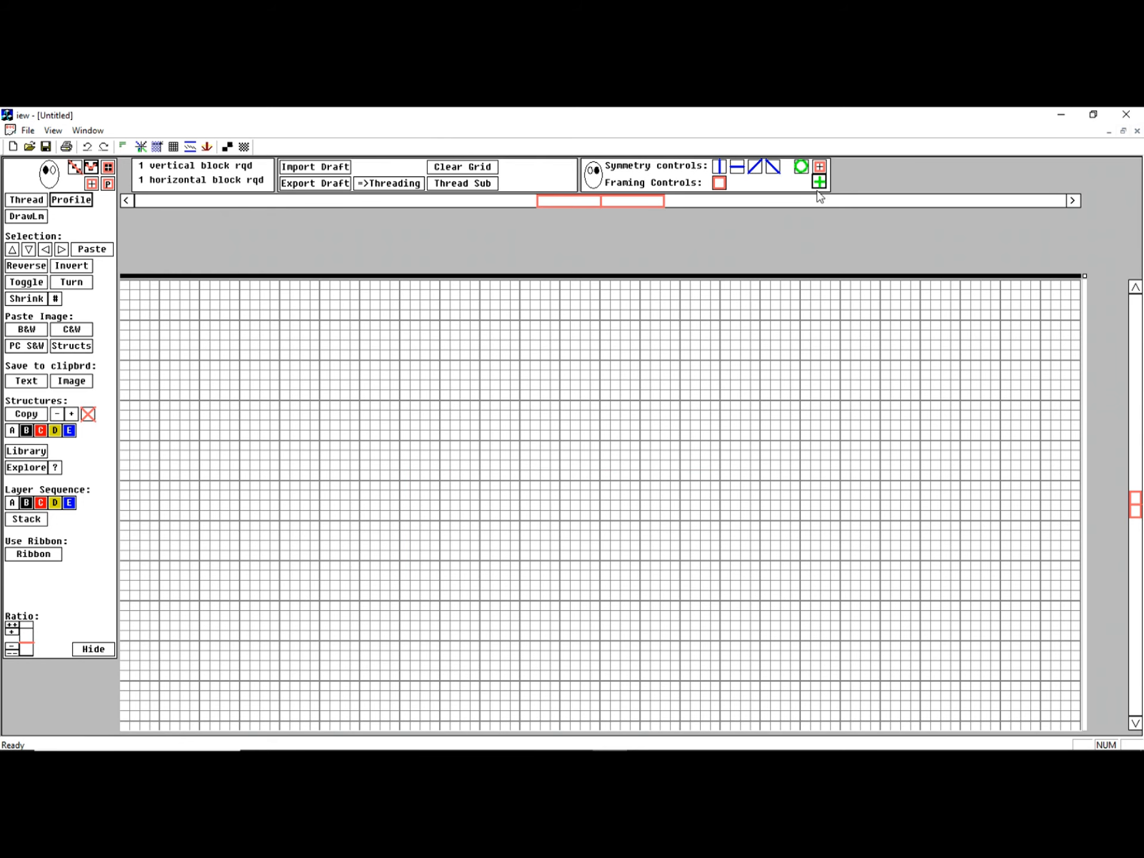
Add two horizontal guide lines 16 cells apart and two vertical guide lines 32 cells apart on the empty grid
click(567, 400)
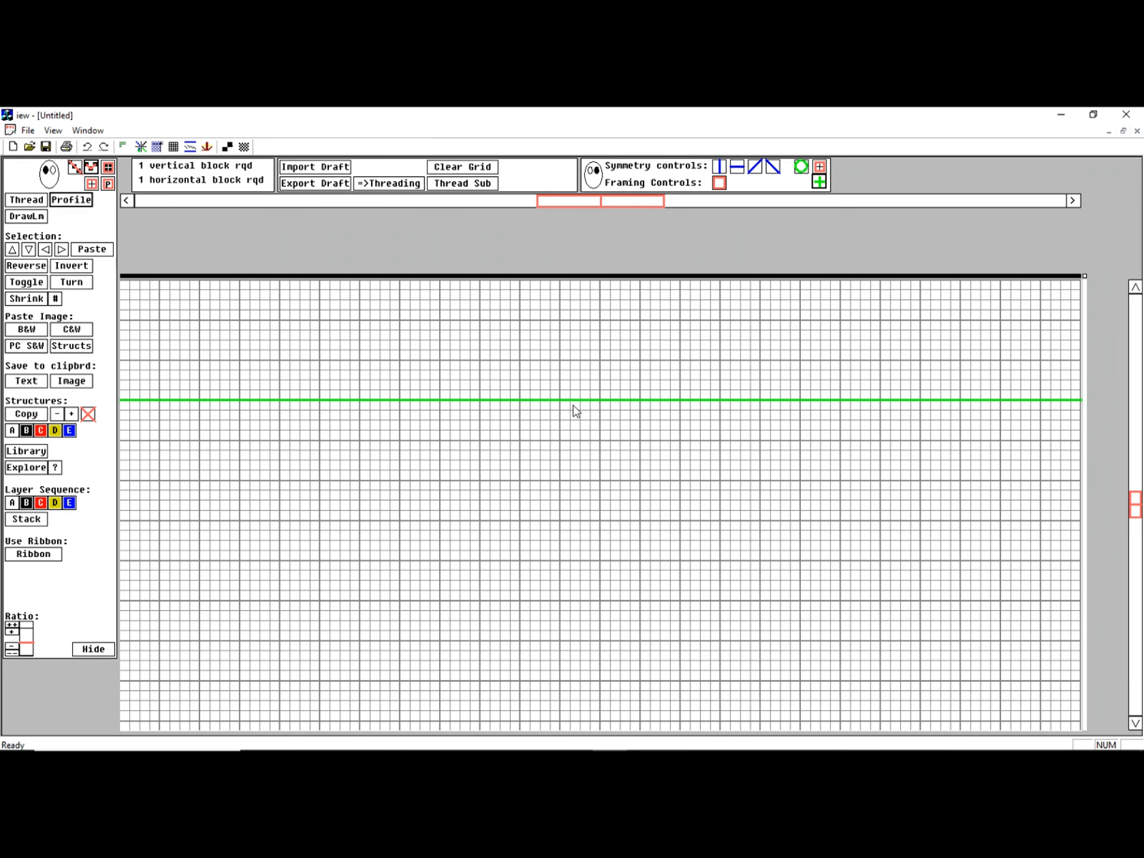
click(641, 479)
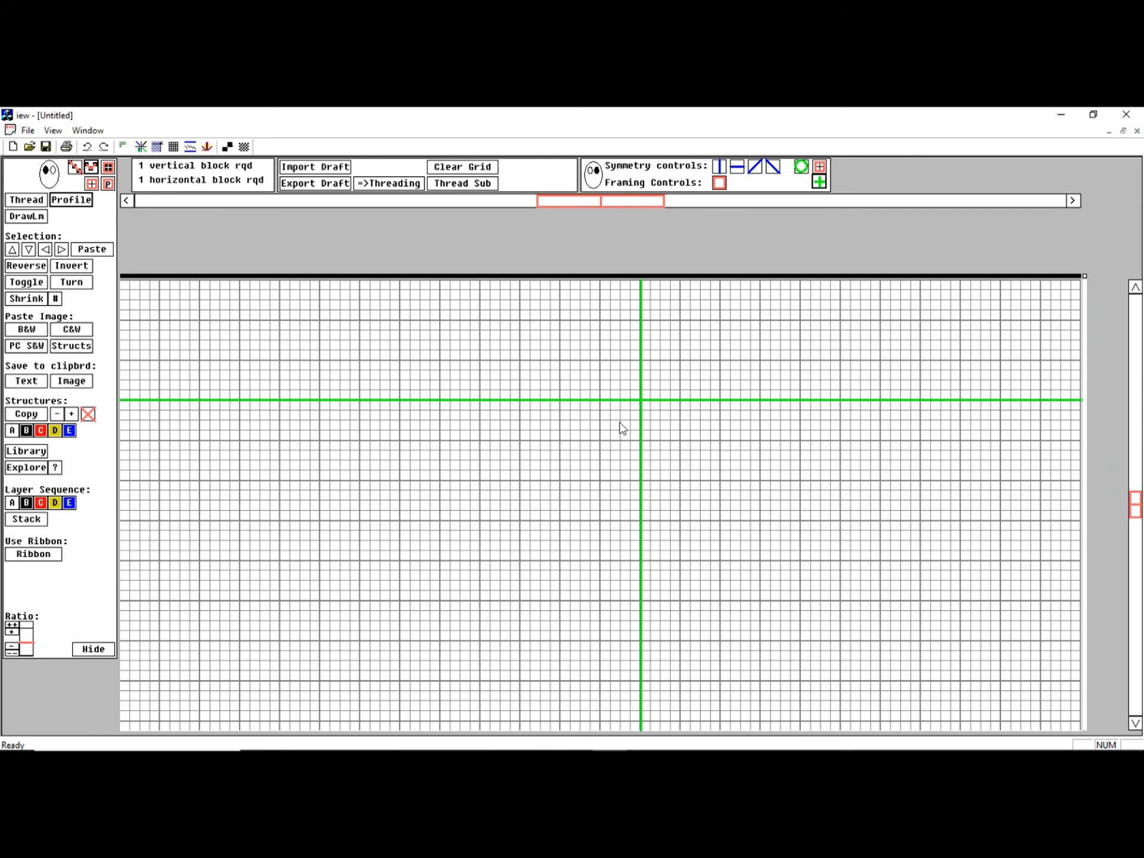
click(574, 565)
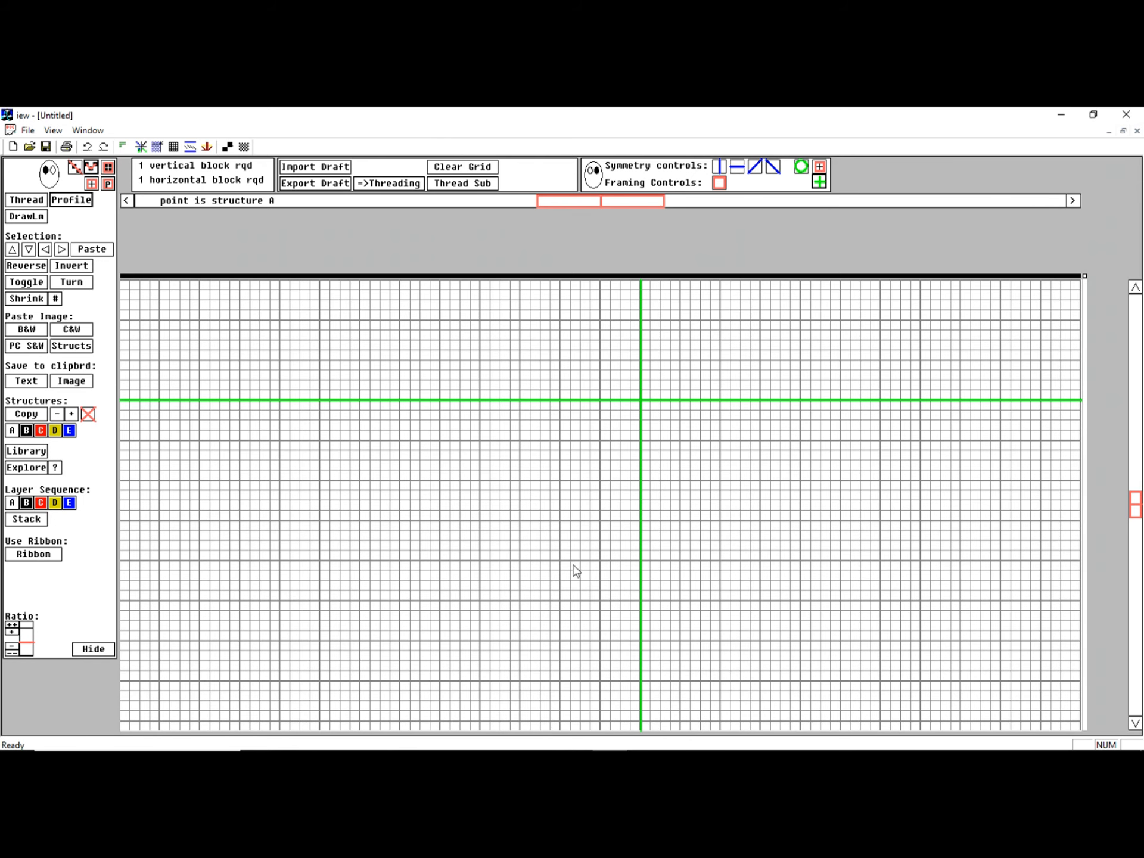
click(322, 505)
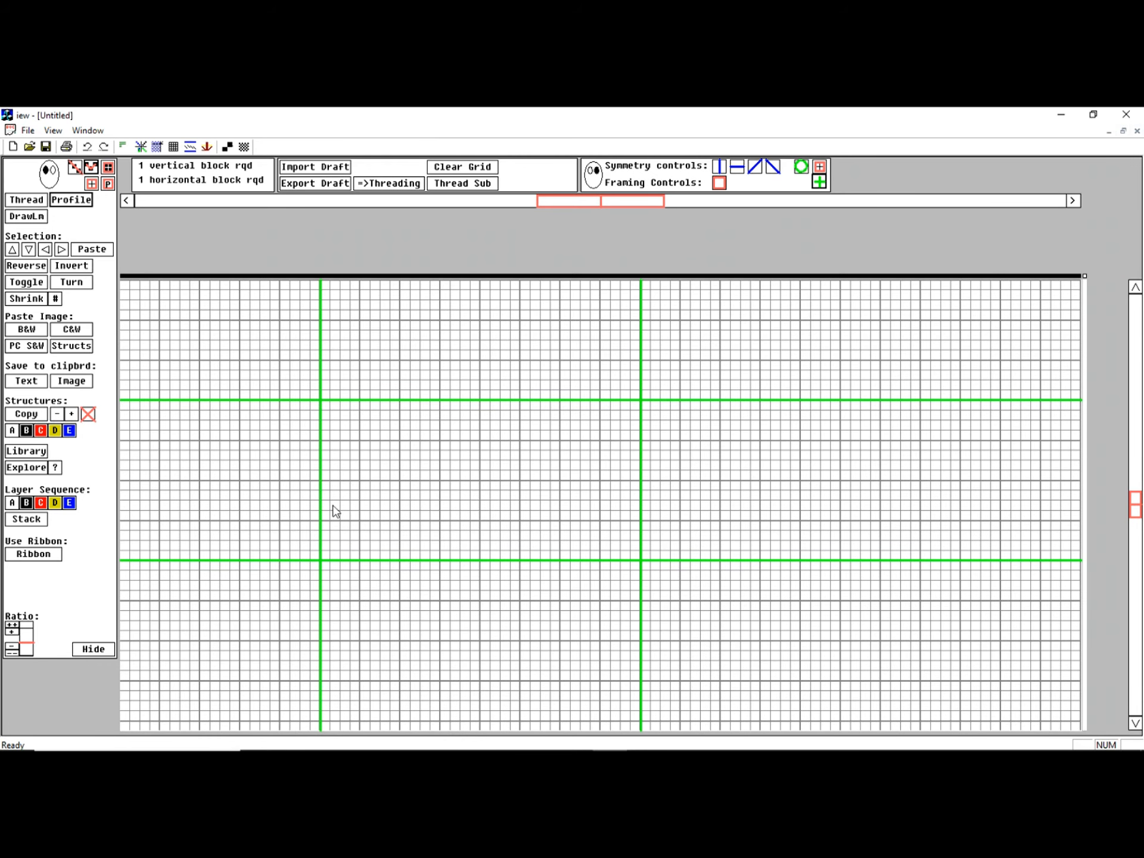
Frame the 16 by 32 area enclosed by the guide lines and clear the guide lines
click(719, 183)
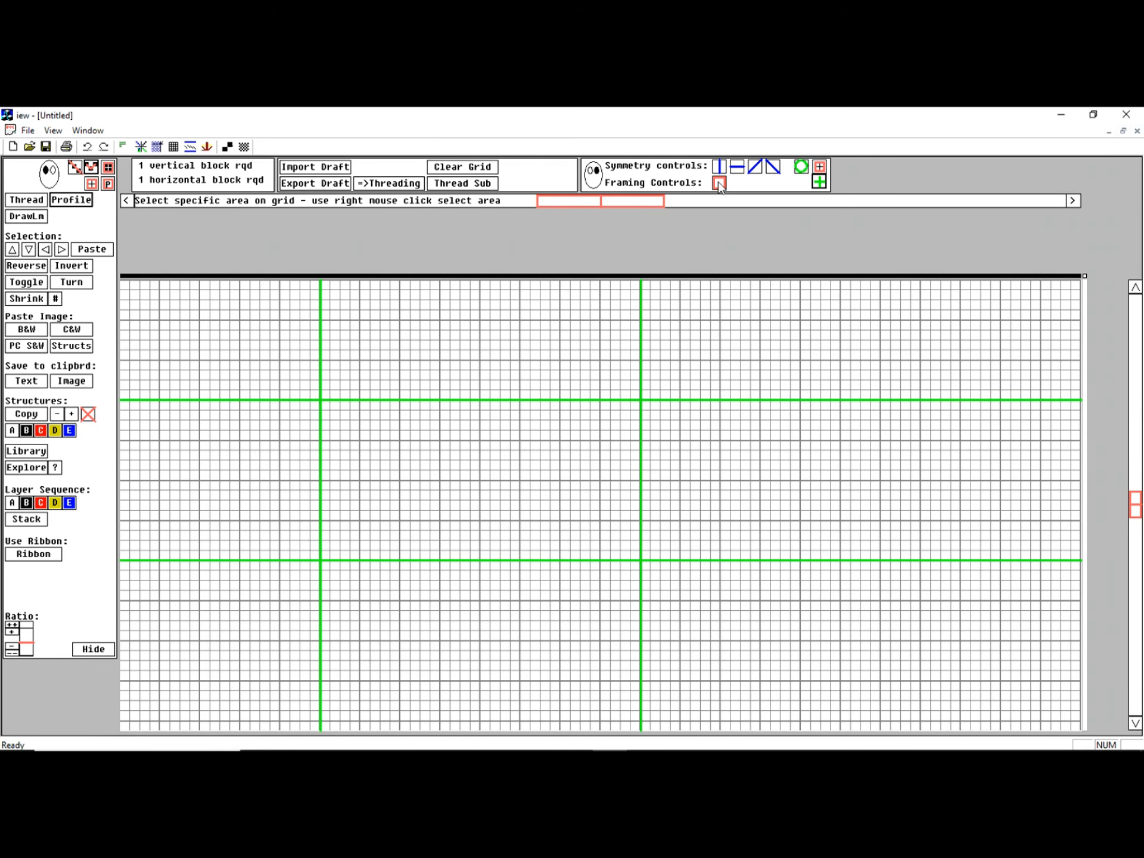
click(719, 183)
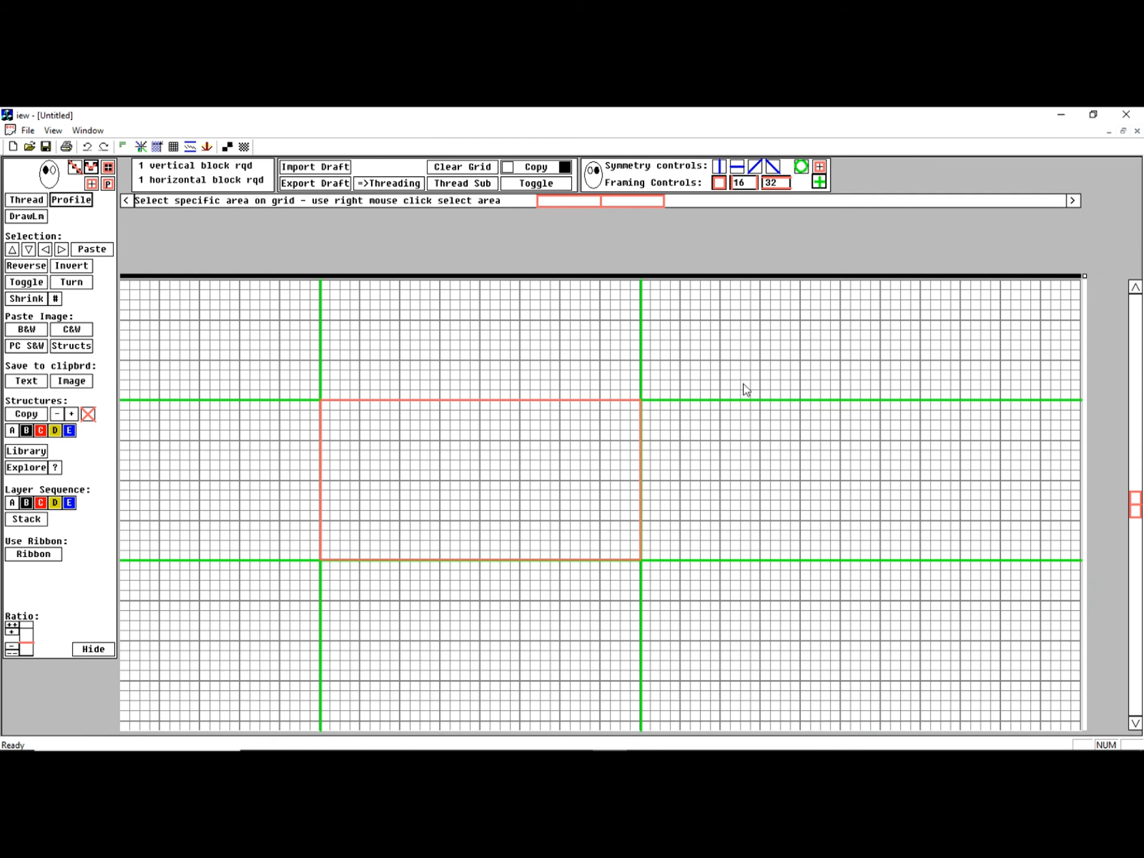
click(819, 184)
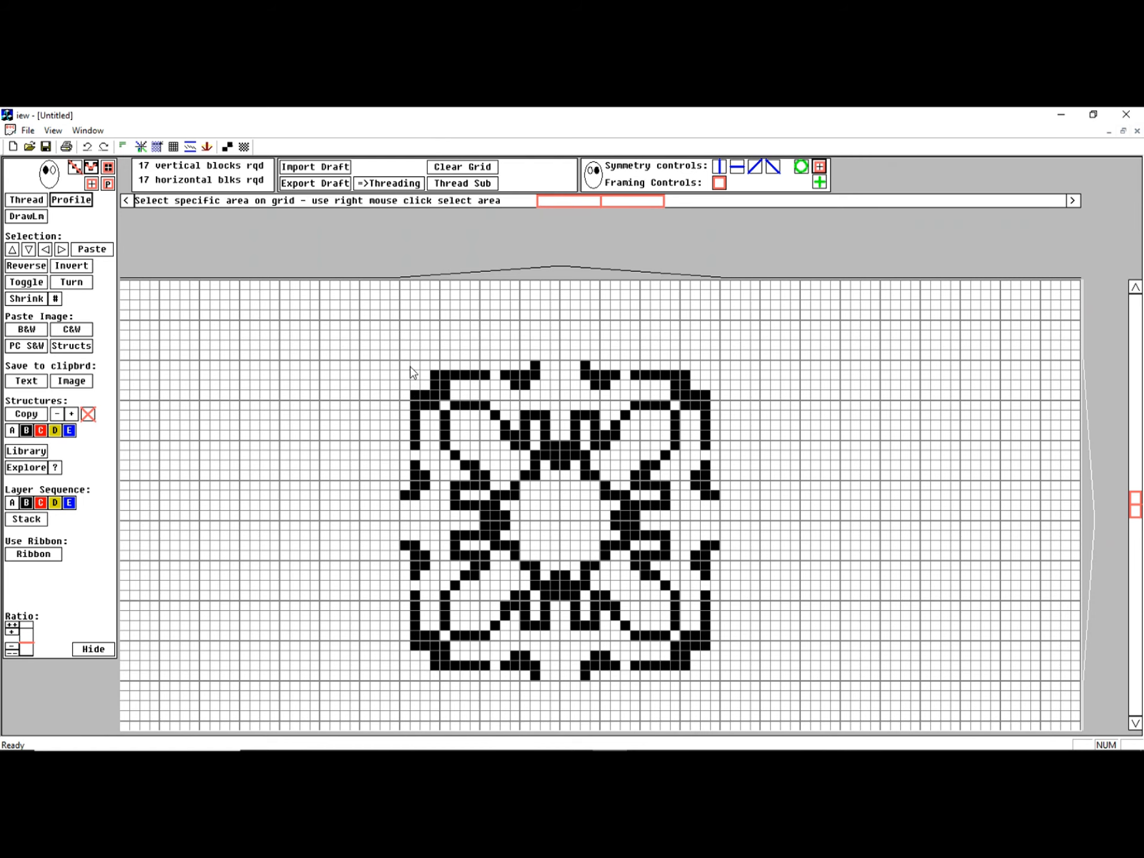
Frame a 32 by 31 area over the black motif, clear its contents and undo the clearing
right_click(403, 366)
drag(629, 590, 708, 680)
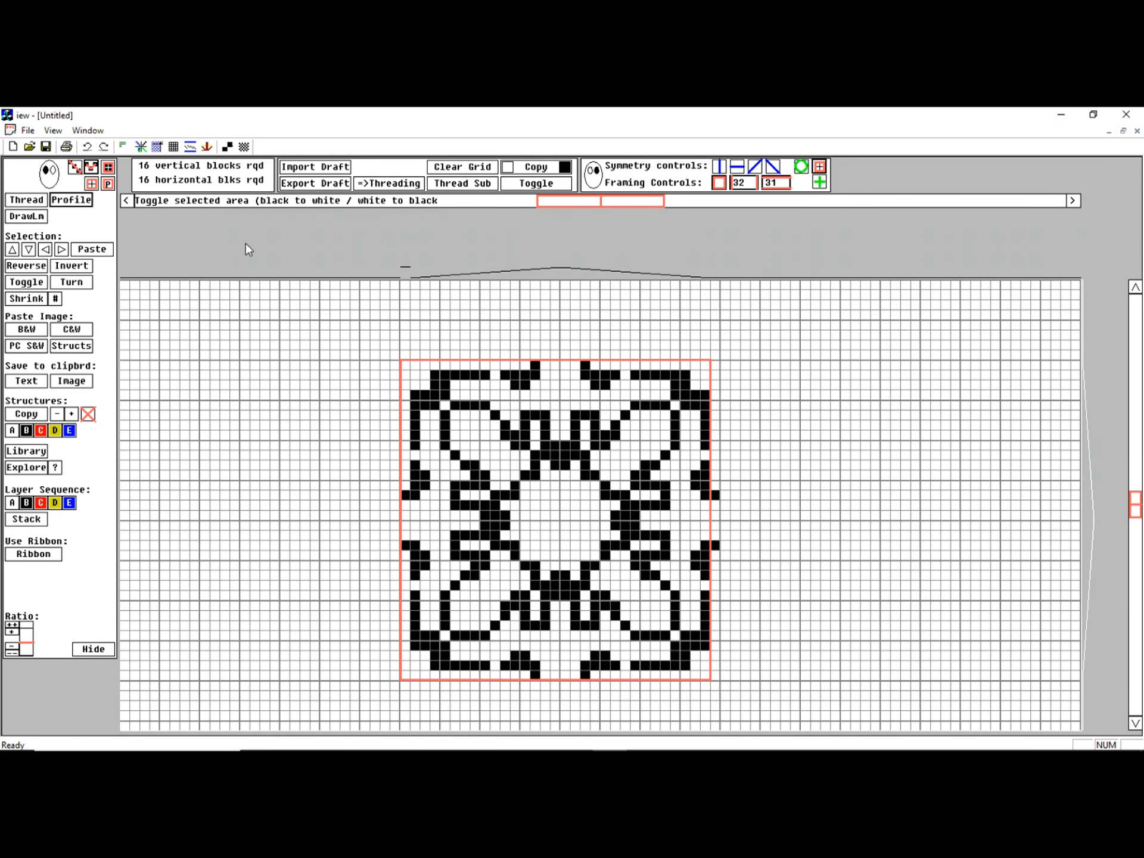
click(471, 173)
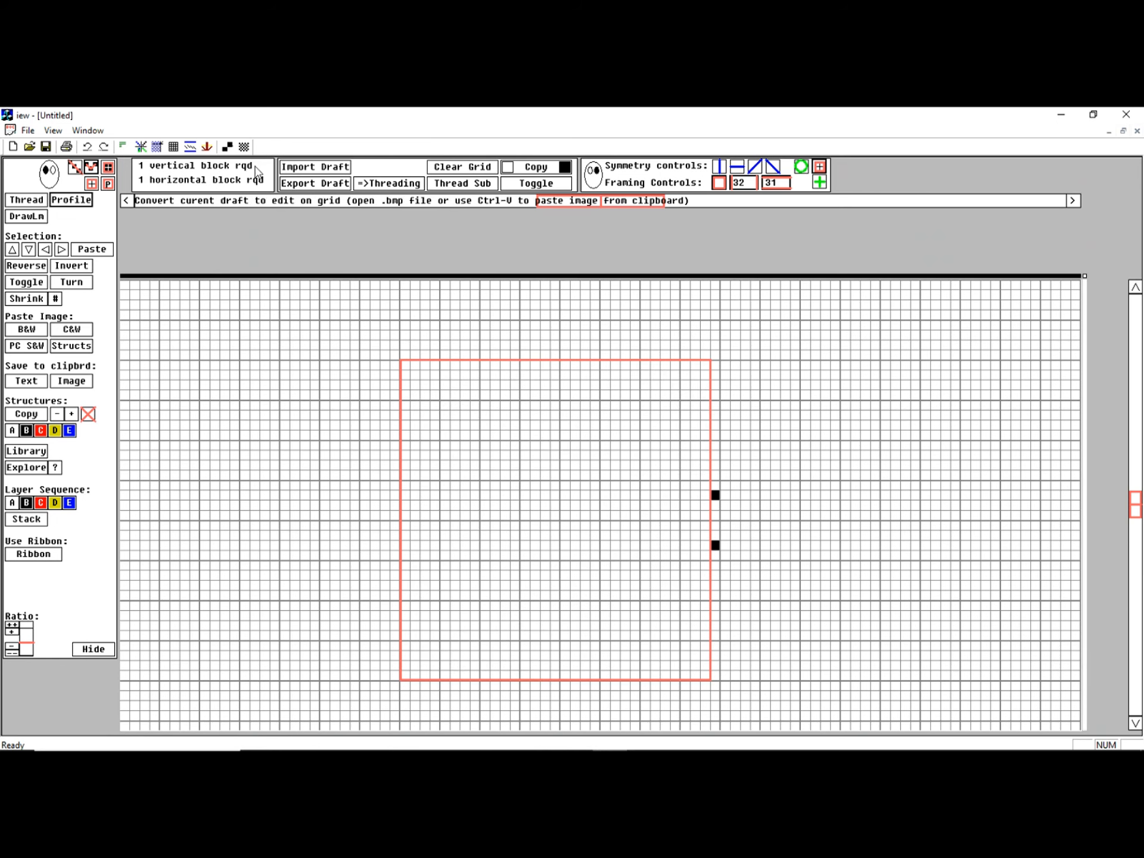
click(87, 148)
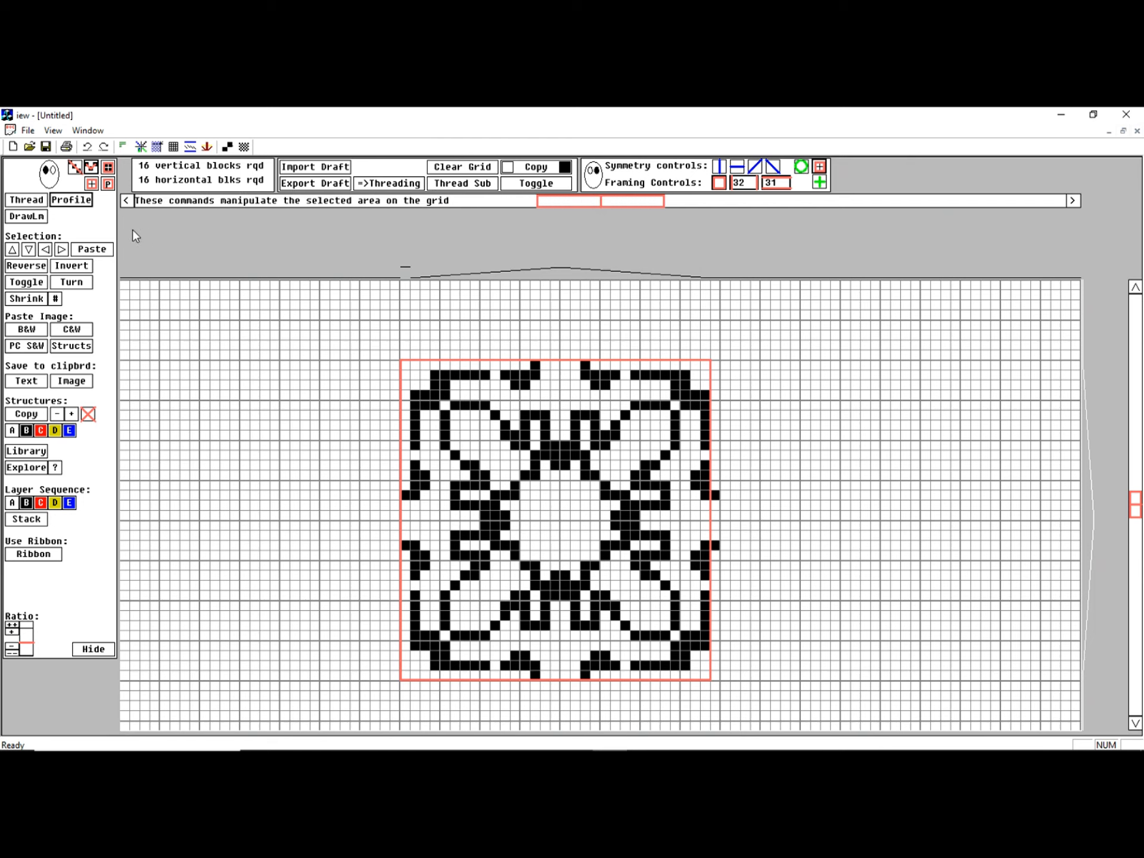
Scroll the selected motif up, down and sideways within its frame, and copy the selection
click(12, 250)
click(12, 250)
click(28, 249)
click(28, 249)
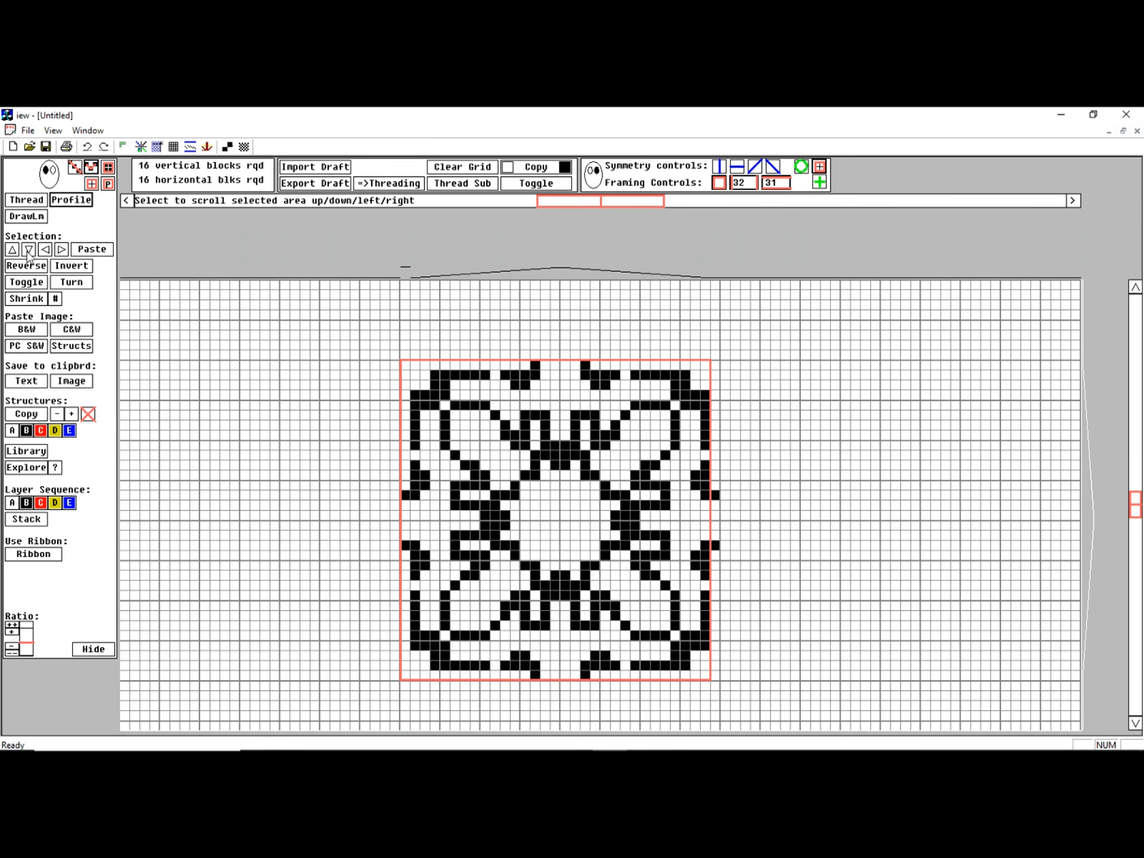
click(61, 249)
click(61, 250)
click(61, 250)
click(61, 249)
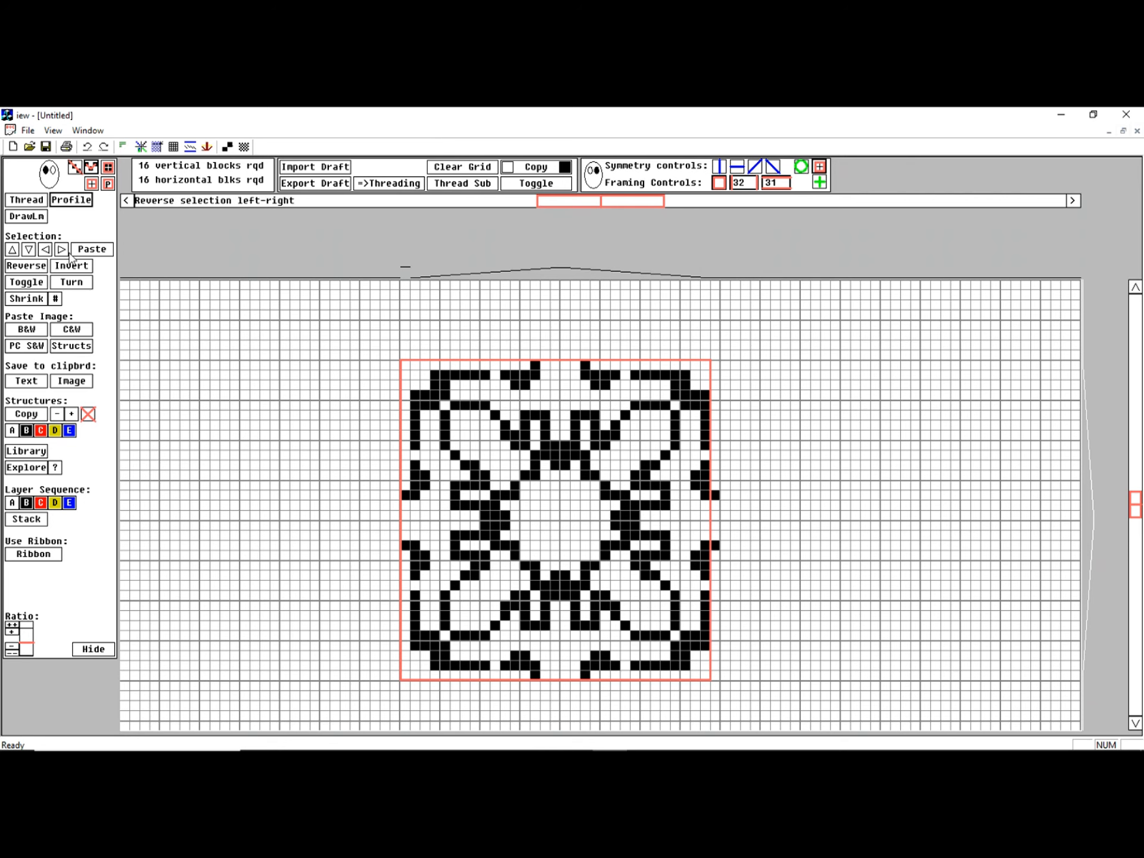
click(533, 172)
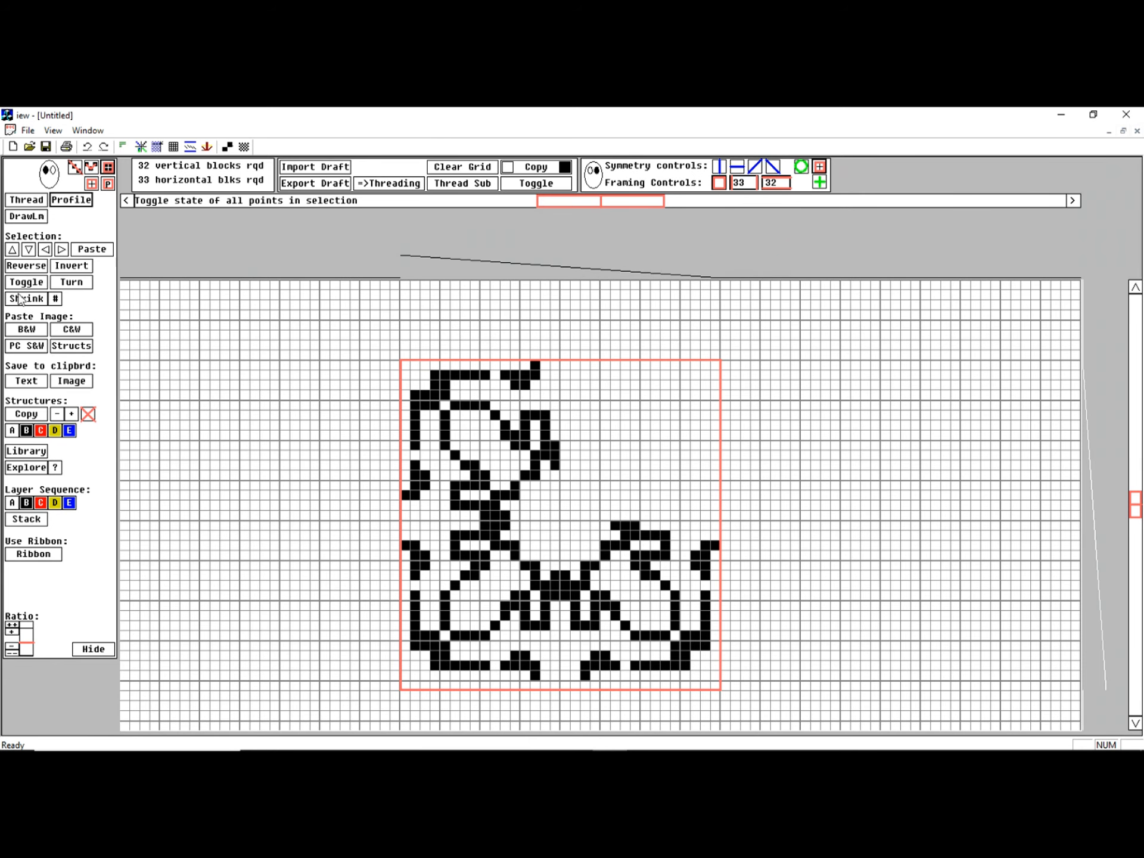
Reverse the selected motif left-right and back, and invert it top-bottom and back
click(25, 267)
click(25, 267)
click(69, 267)
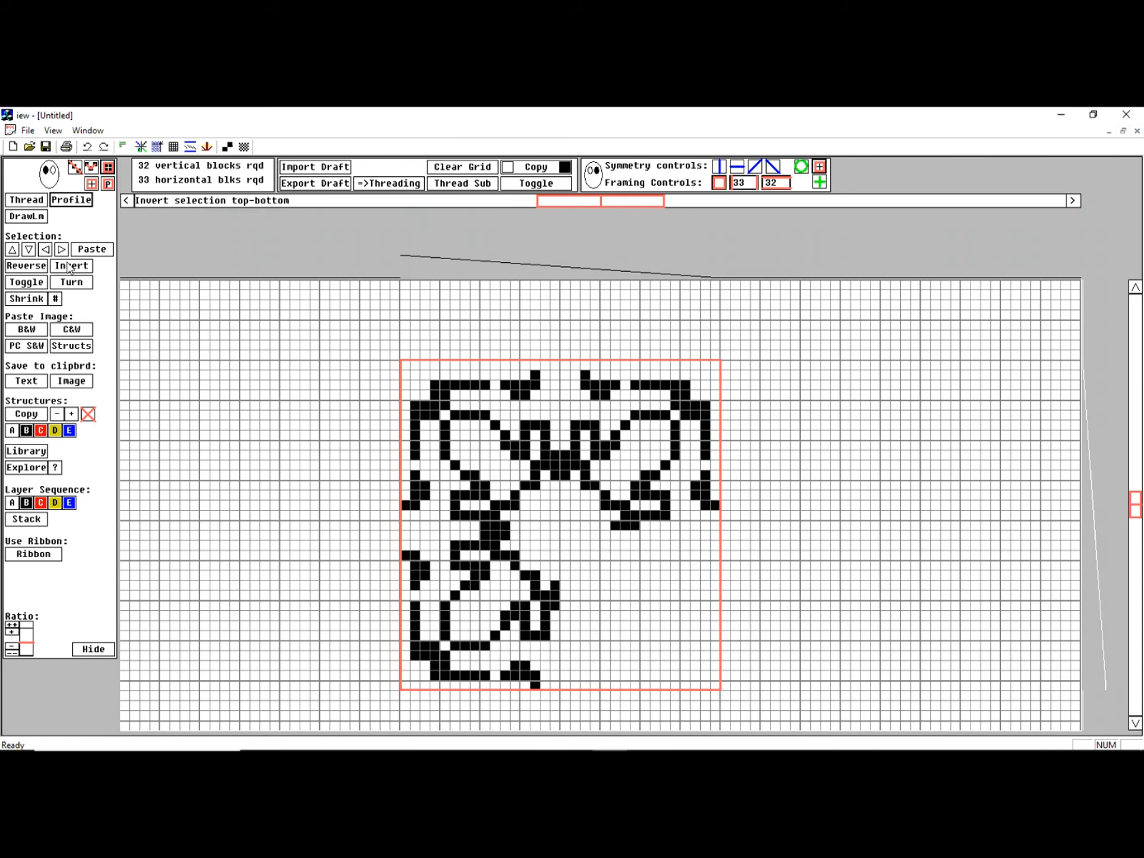
click(69, 267)
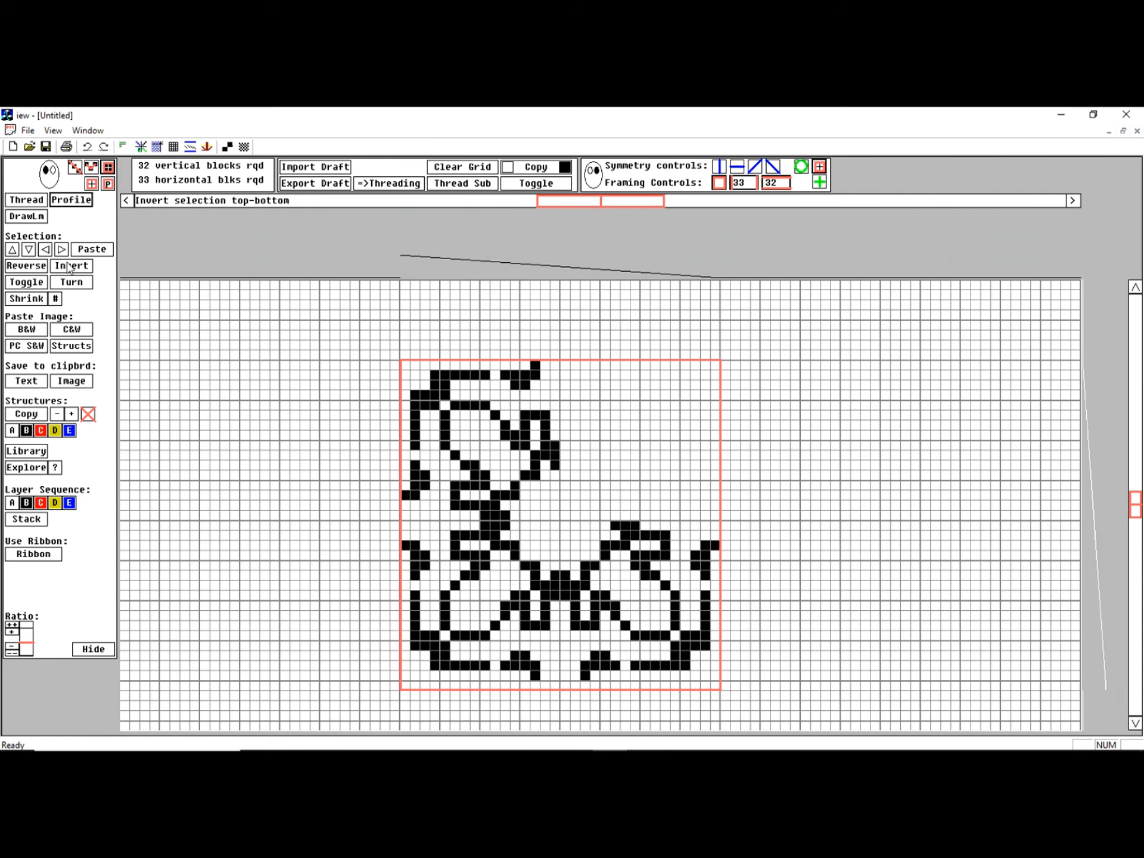
Toggle the black and white cells of the selection twice, and turn the selection 90 degrees four times
click(33, 288)
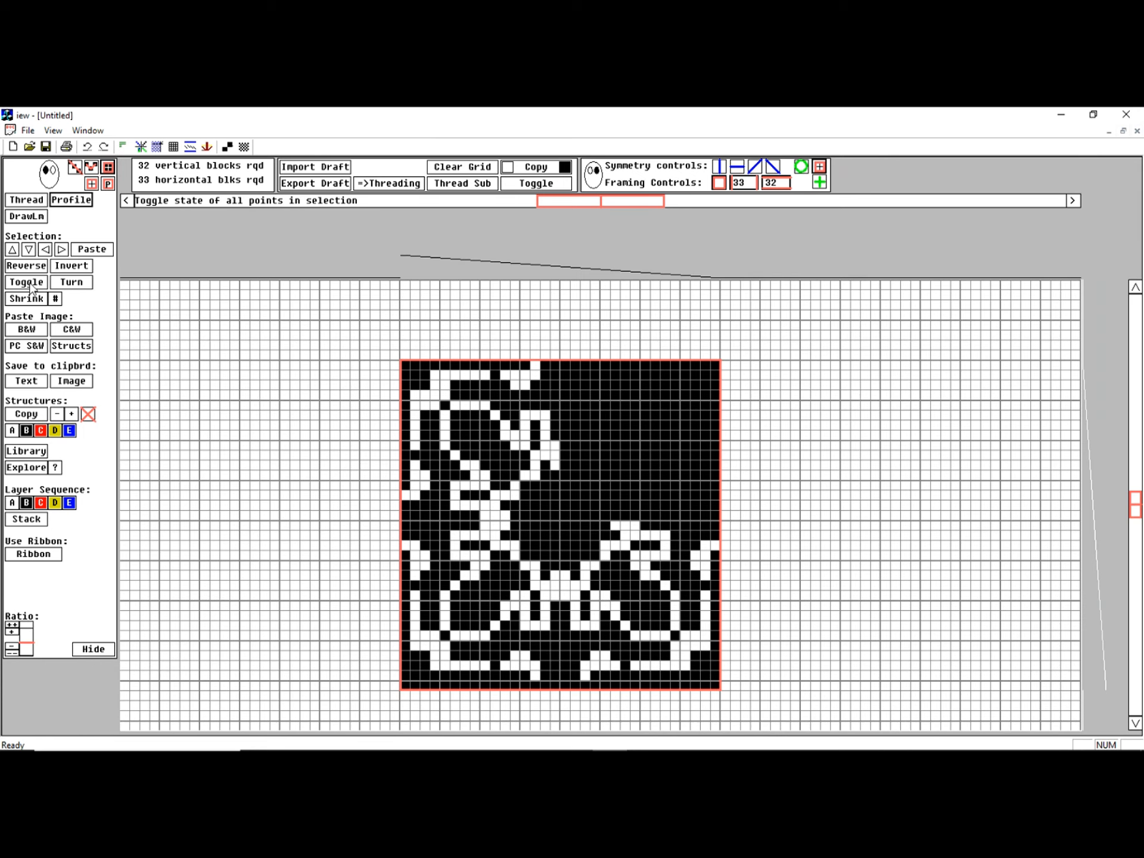
click(31, 288)
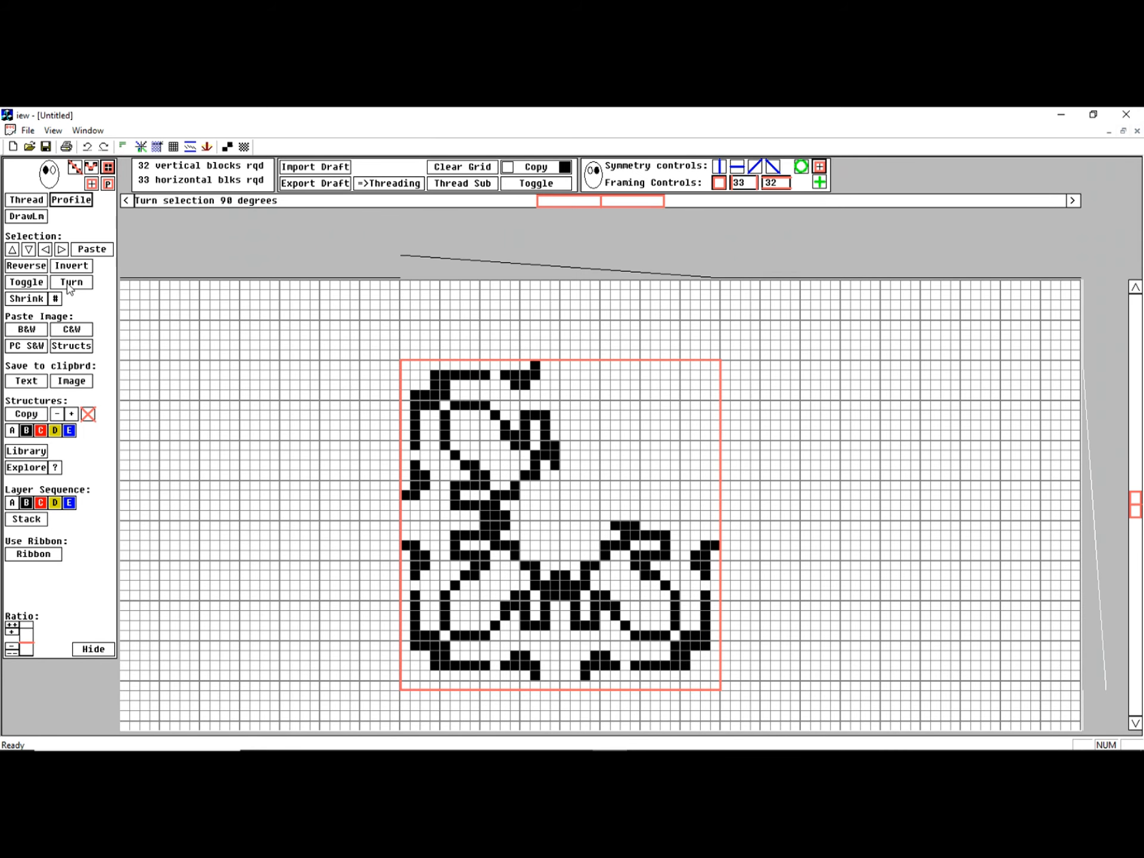
click(70, 284)
click(71, 286)
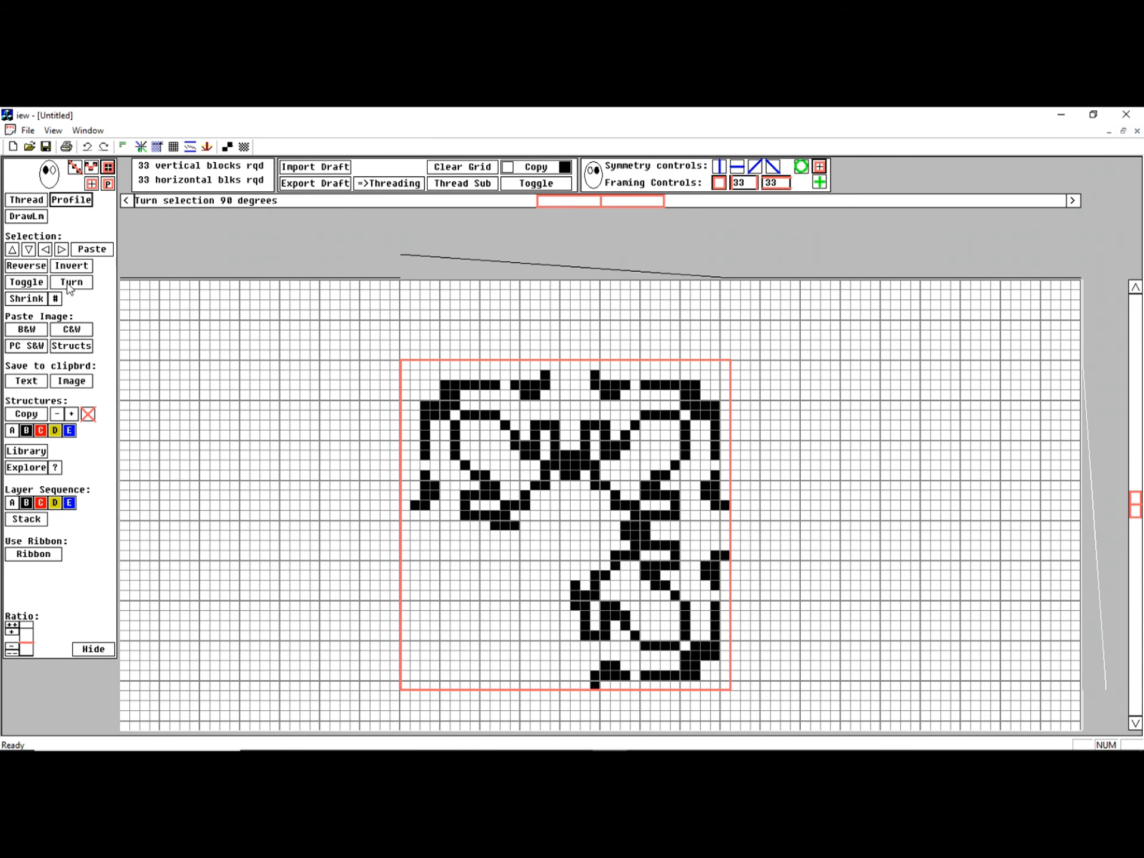
click(71, 286)
click(70, 286)
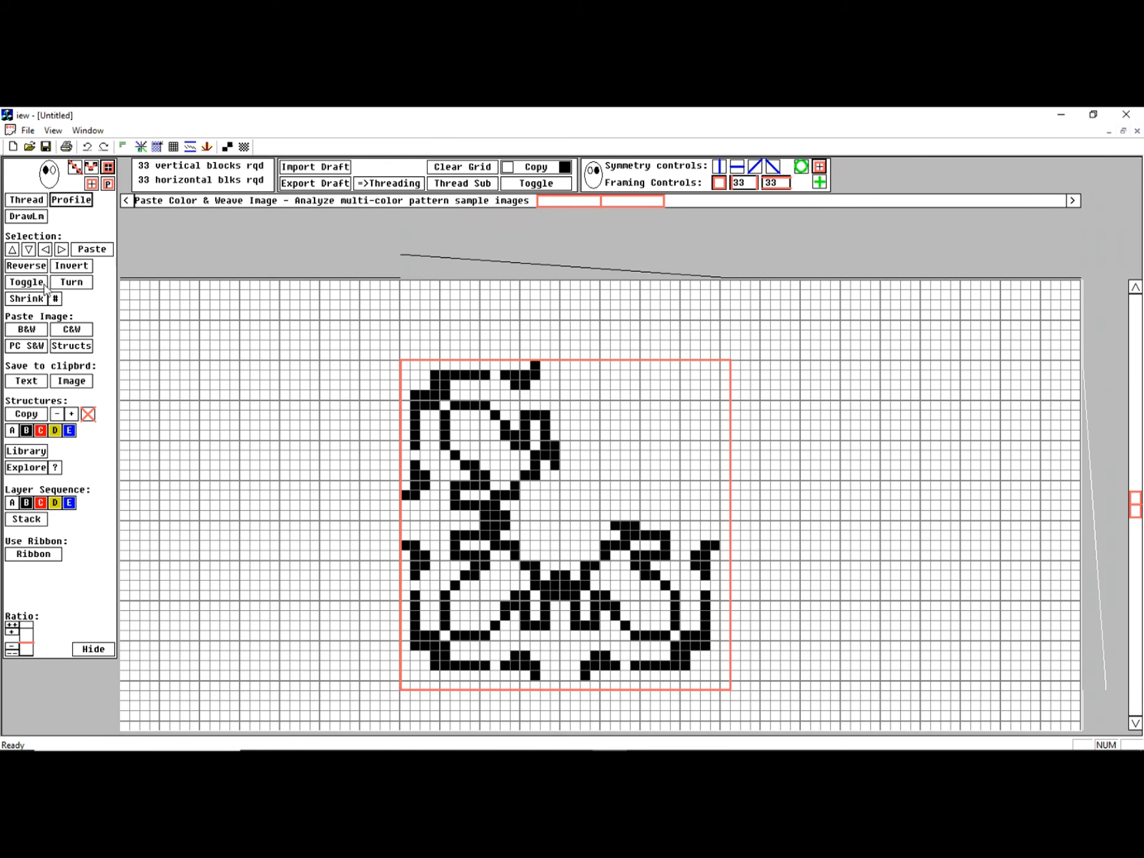
Shrink the selected motif by 2x2 and undo the reduction
click(24, 299)
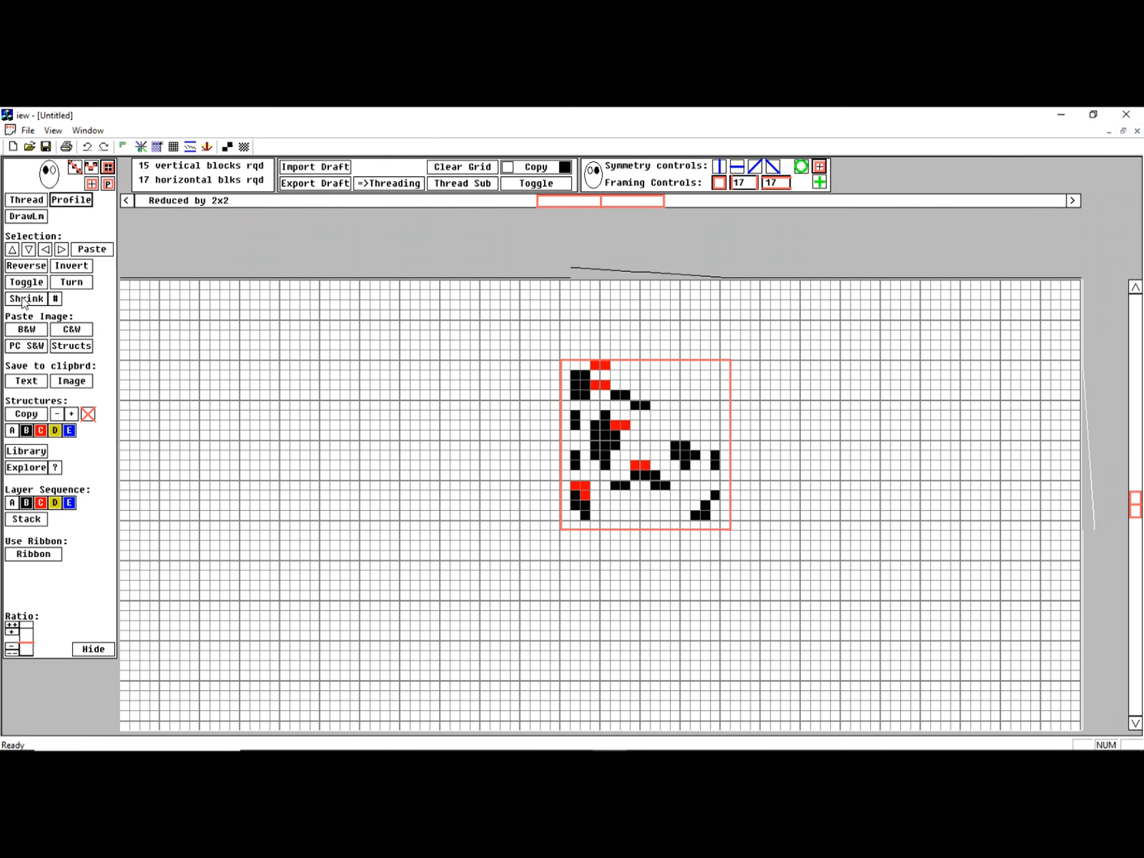
click(91, 167)
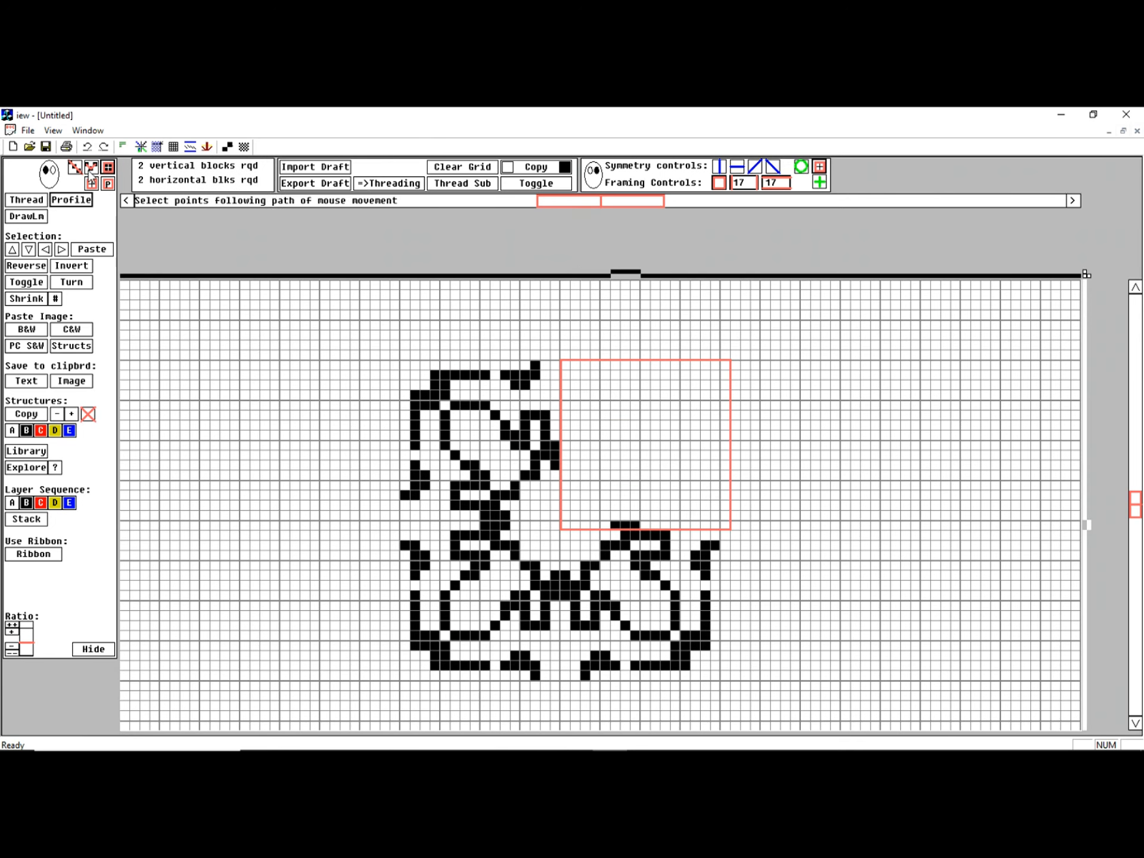
Frame the whole motif with a 32 by 32 selection, export it as a draft and return to the grid editor
click(415, 372)
mouse_move(415, 371)
mouse_down()
mouse_move(703, 684)
mouse_move(718, 677)
mouse_up()
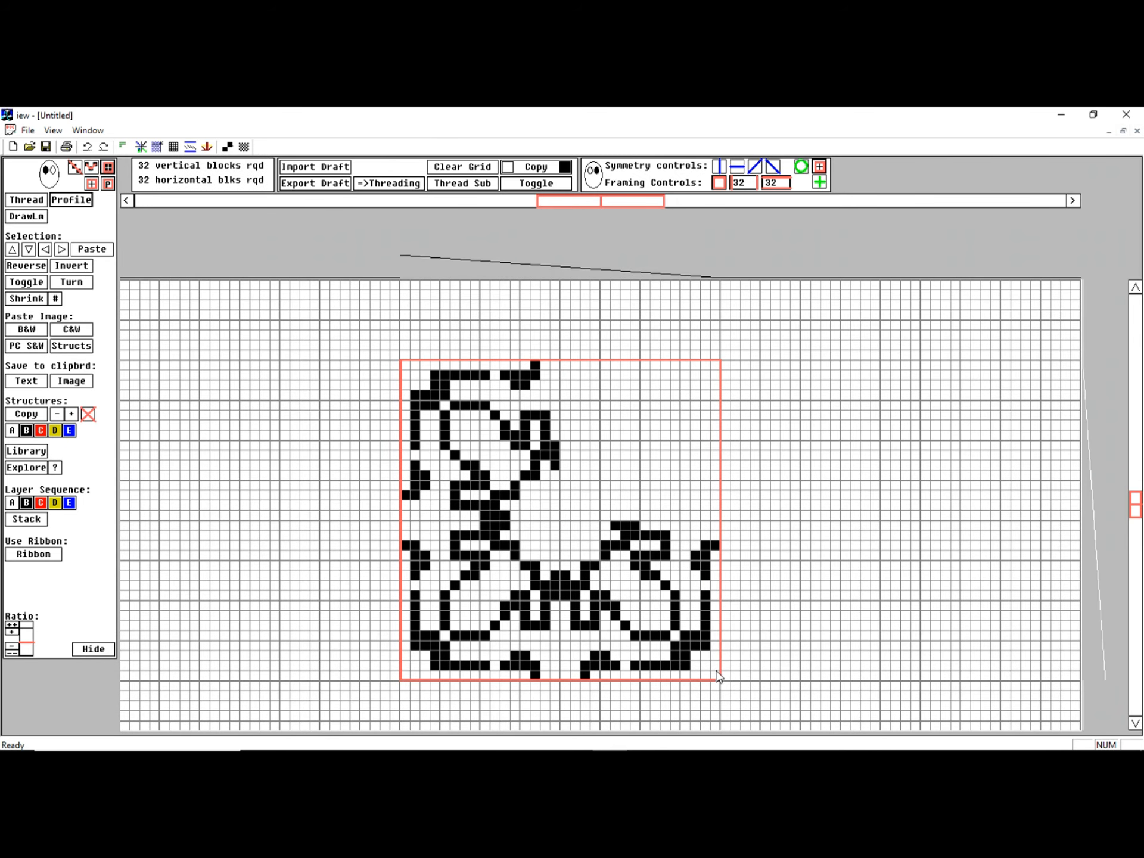
click(304, 185)
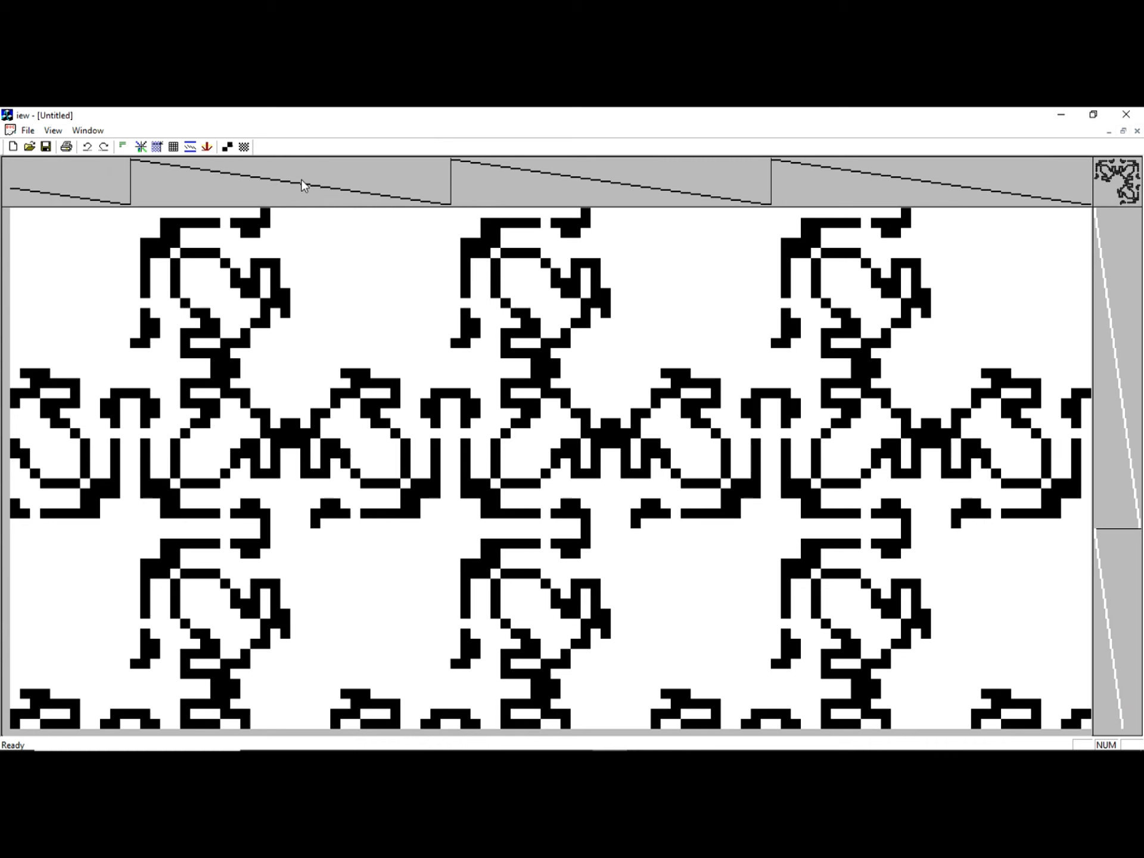
click(173, 147)
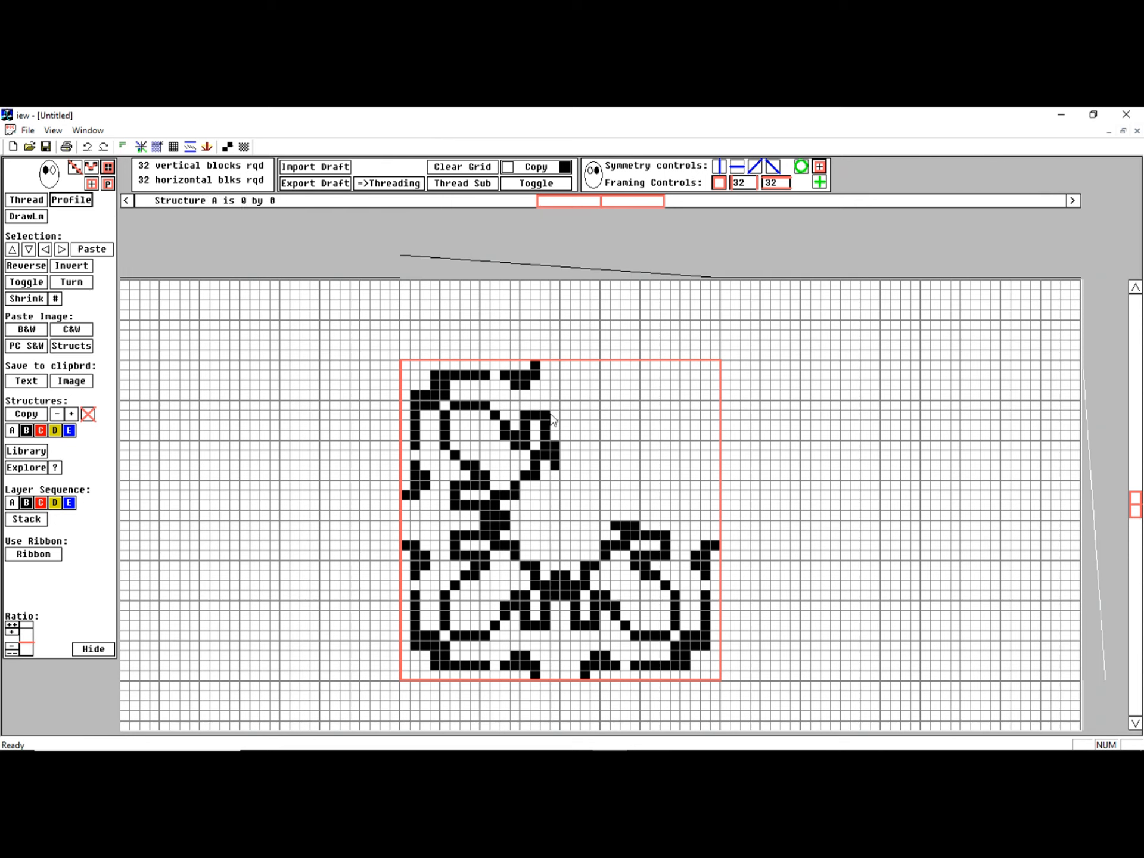
Examine the thumbnails of the predefined profile-to-threading conversions and return to the grid editor
click(399, 185)
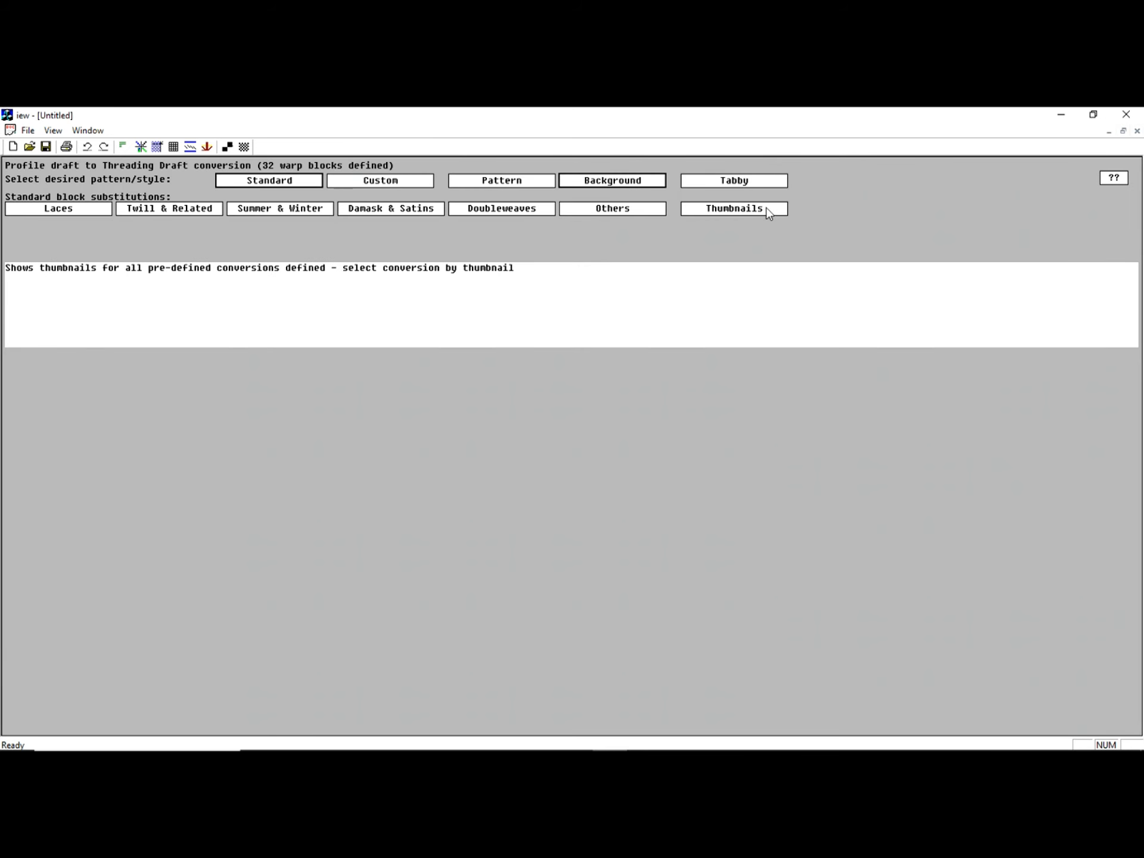
click(748, 209)
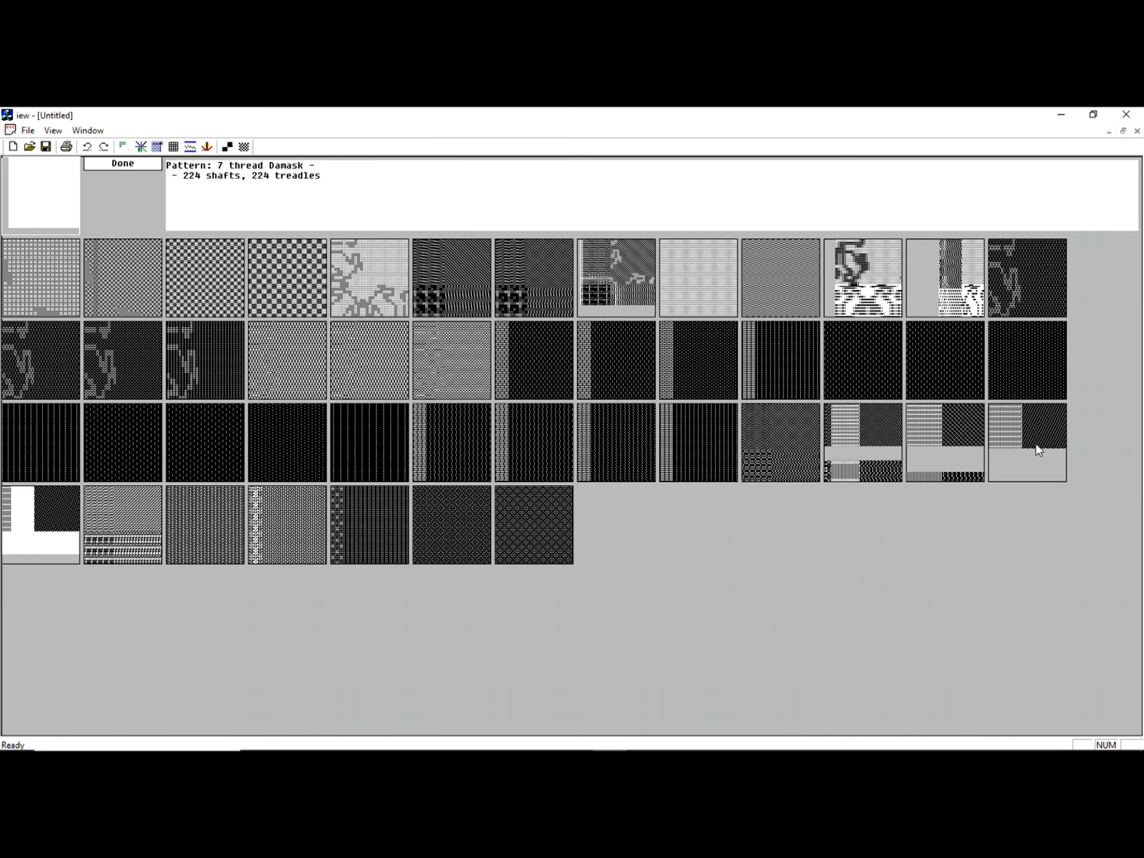
click(173, 147)
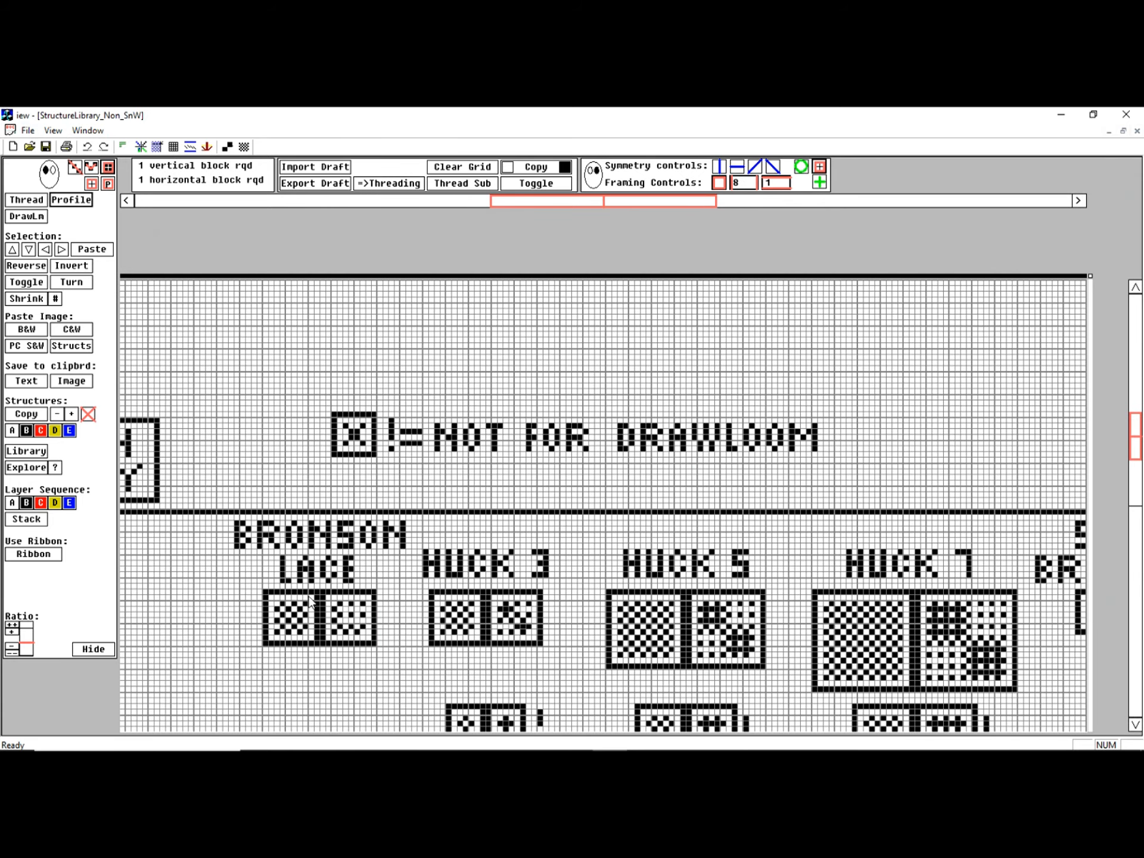
Copy the left 6 by 6 Bronson Lace block to structure A and the right 6 by 6 block to structure B
drag(296, 617, 296, 622)
scroll(296, 622, up, 1)
drag(195, 626, 235, 665)
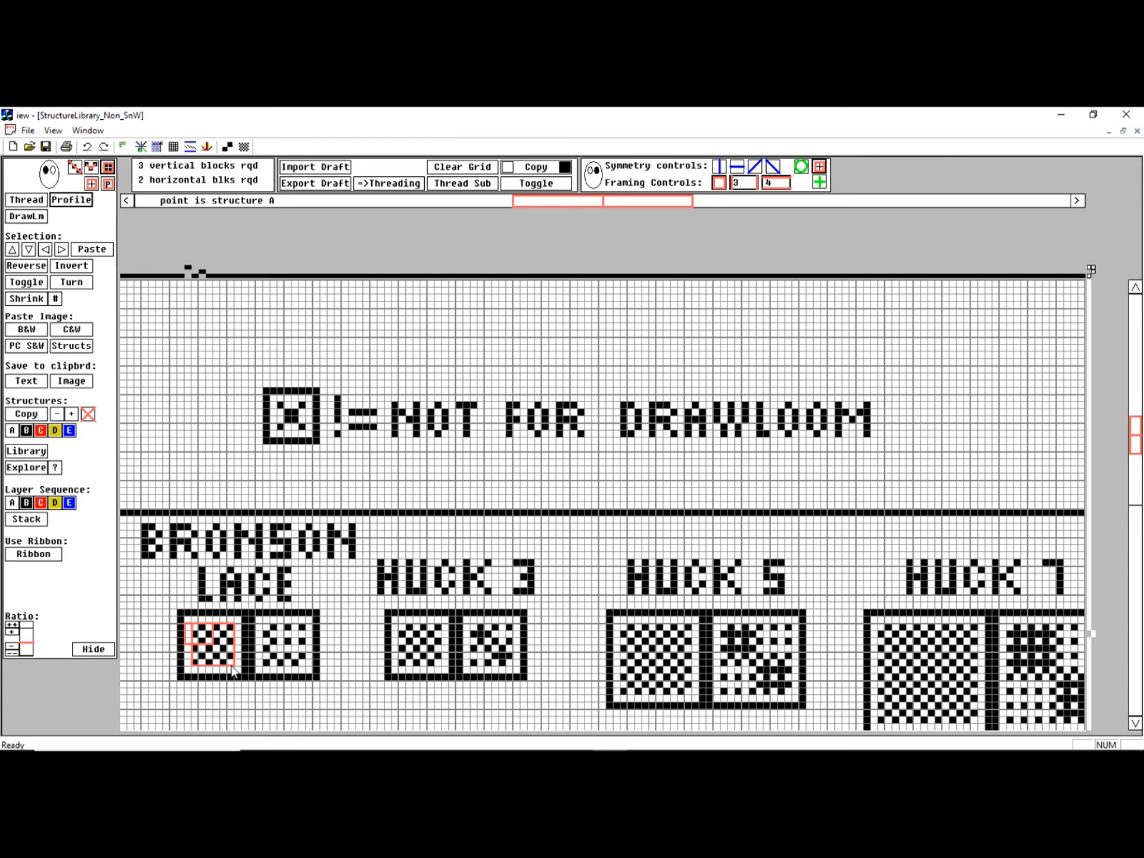
drag(25, 417, 13, 432)
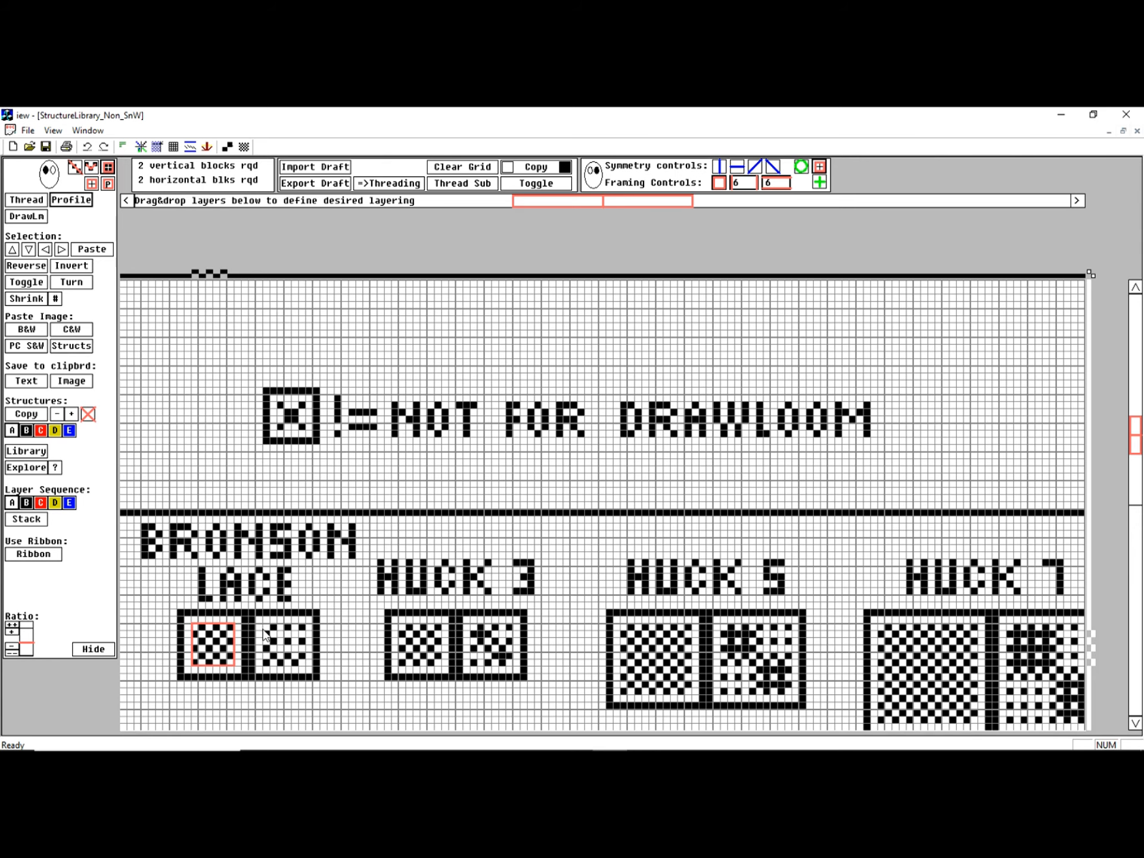
drag(266, 627, 300, 662)
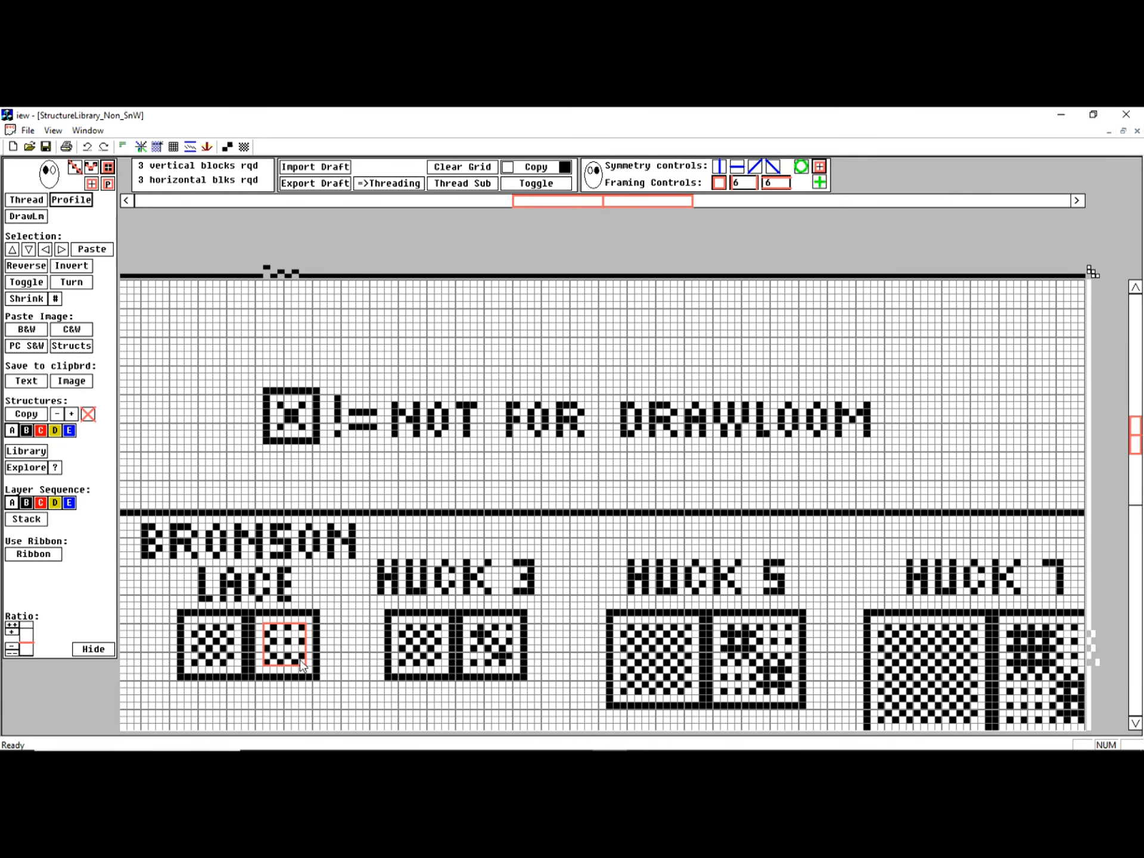
drag(27, 414, 36, 427)
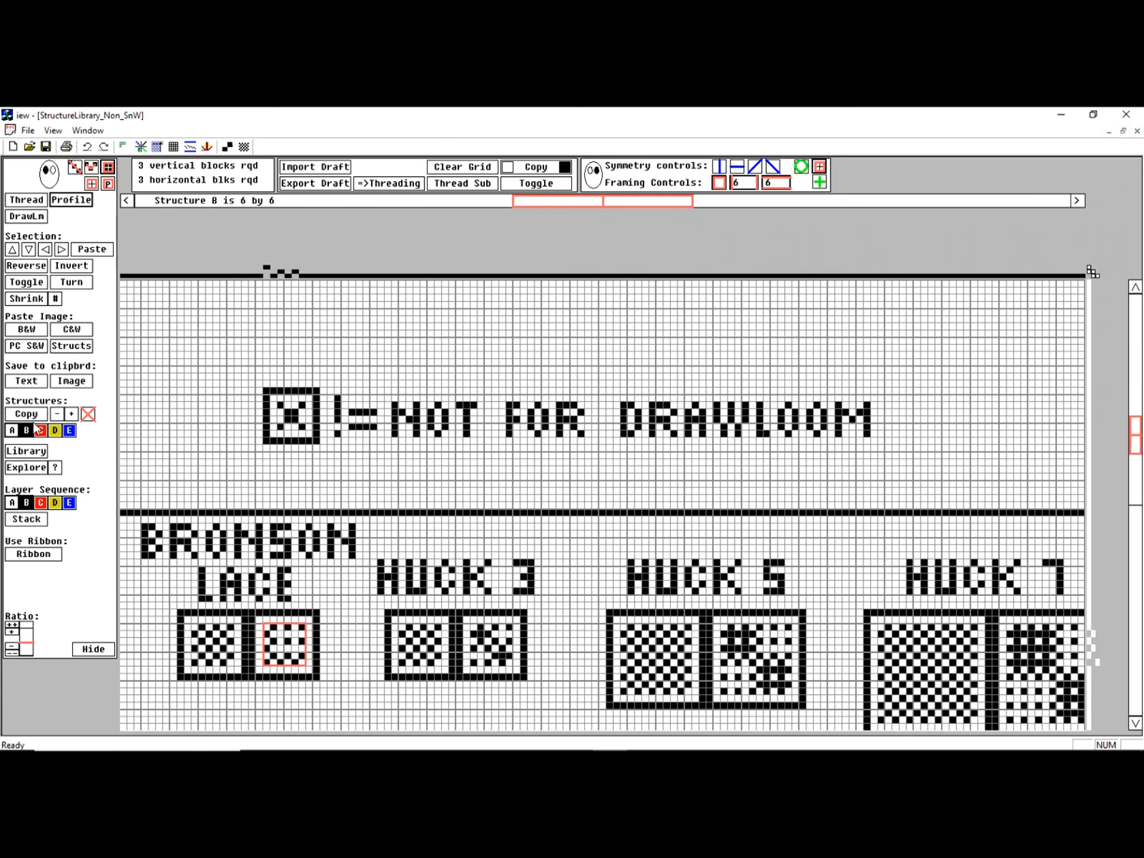
Switch back to the untitled profile drawing and apply the thread substitution using structures A and B
click(87, 130)
click(111, 215)
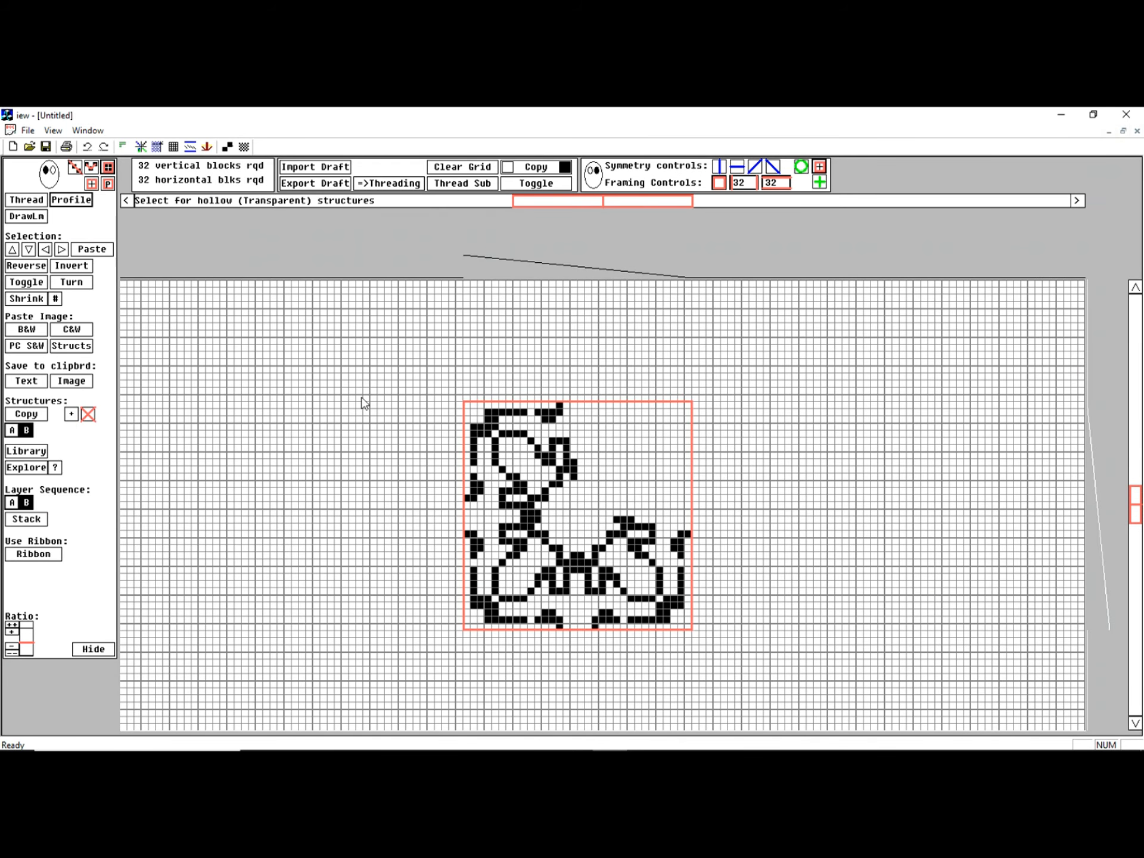
click(477, 185)
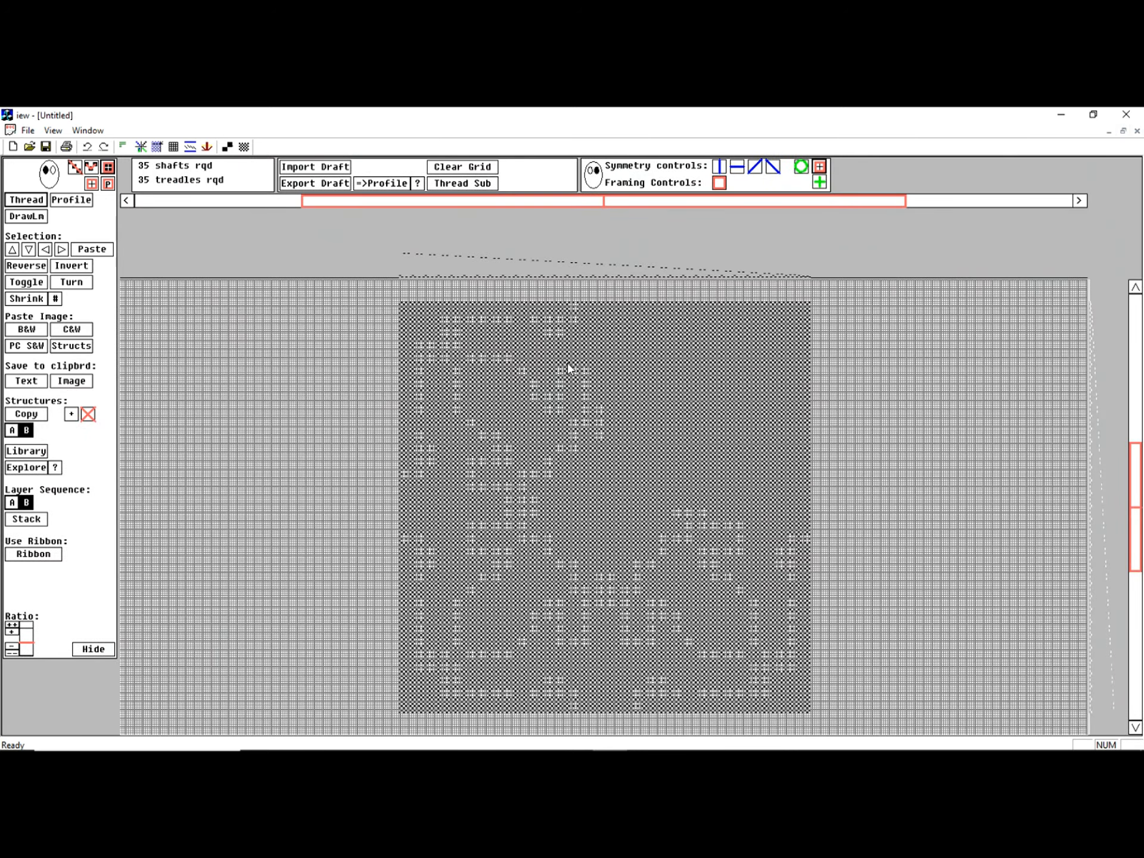
scroll(571, 372, up, 1)
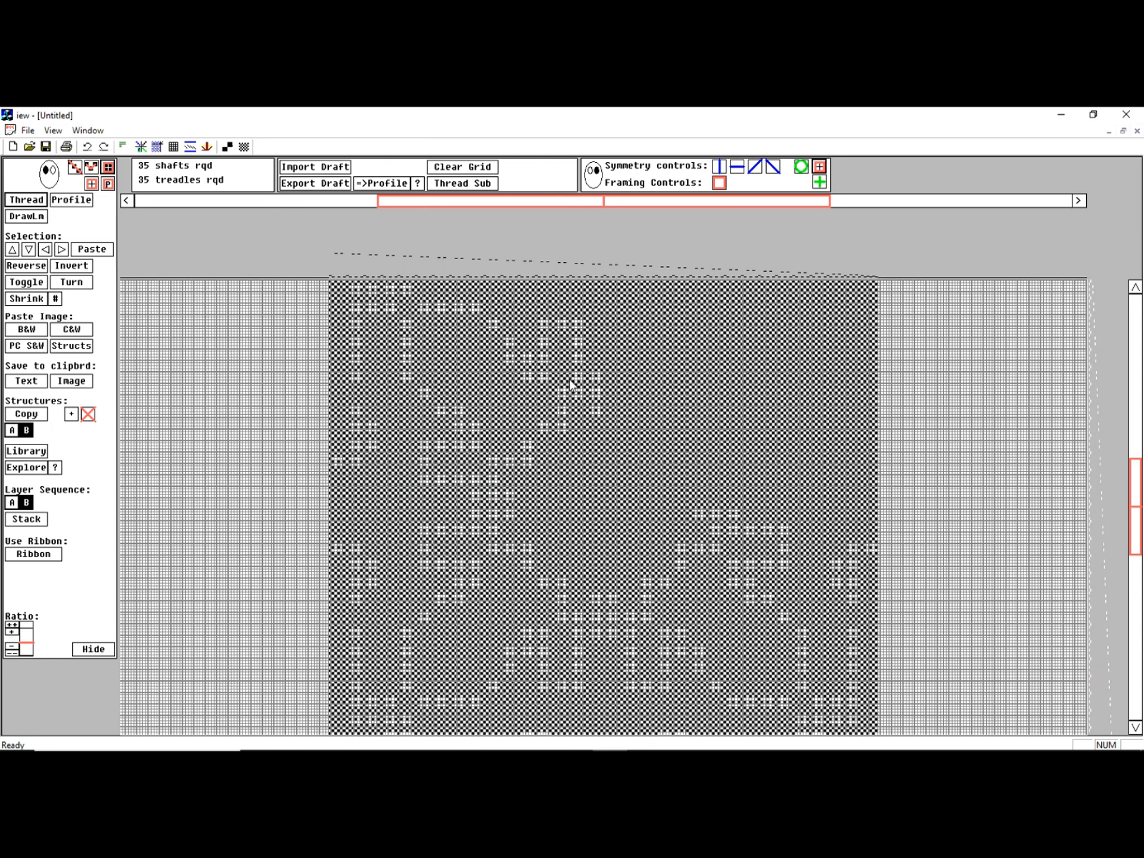